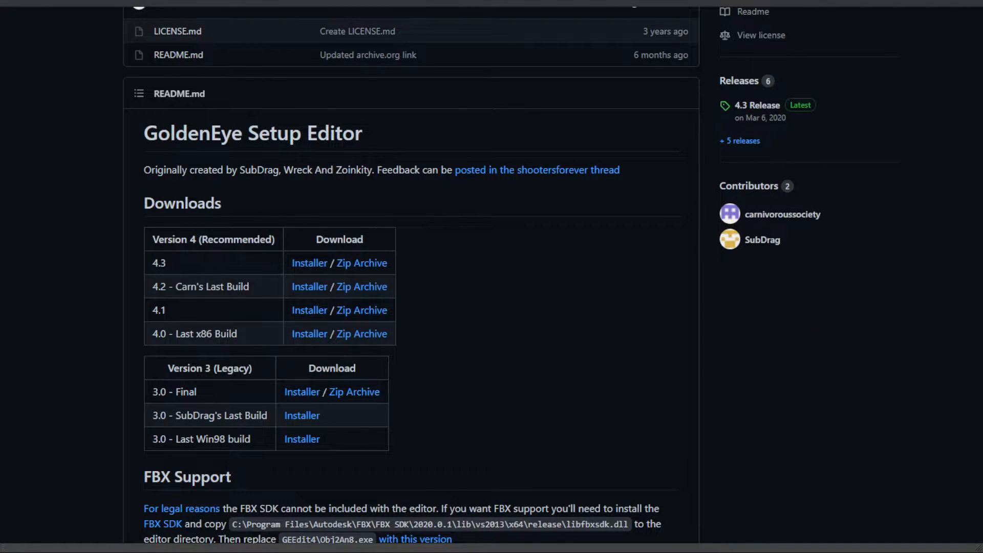
Download the version 4.3 installer of the GoldenEye Setup Editor from its GitHub README
left_click(309, 262)
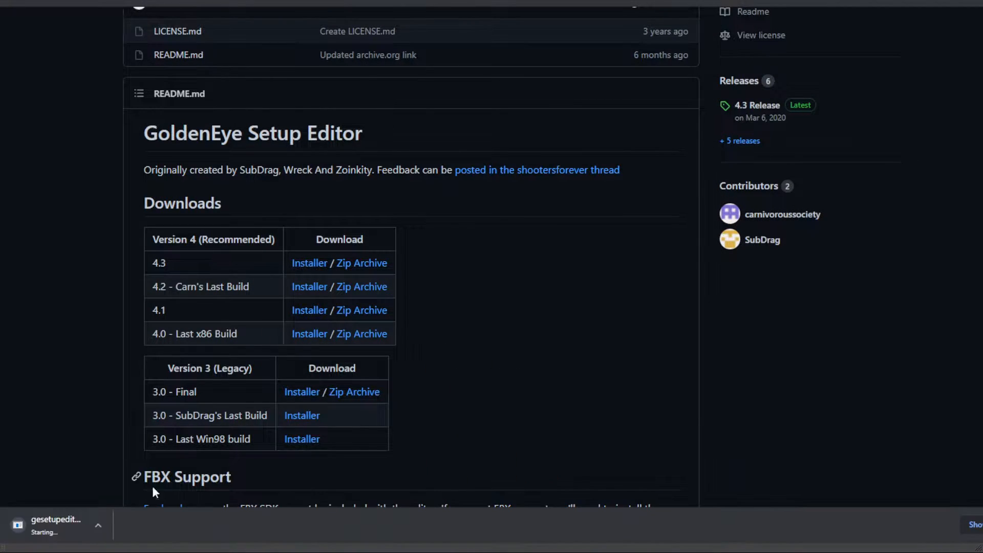
left_click(982, 524)
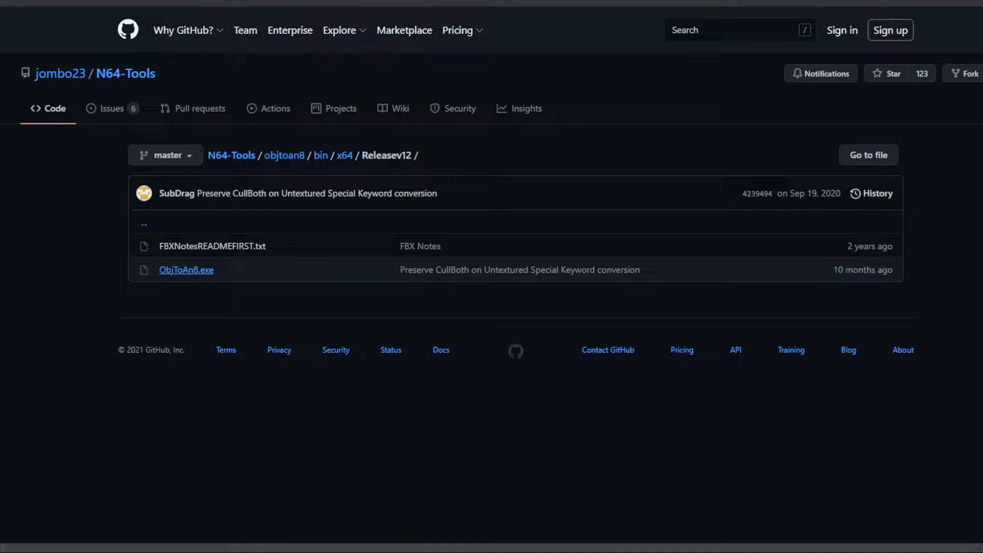
Download ObjToAn8.exe from the Releasev12 folder of the N64-Tools repository and return to the folder listing
left_click(186, 270)
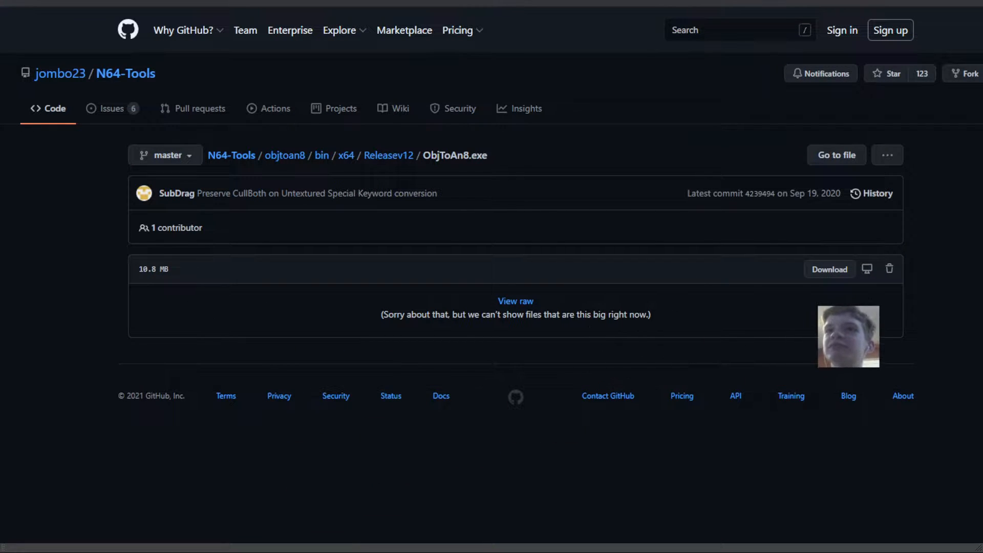
left_click(819, 268)
key("alt+Left")
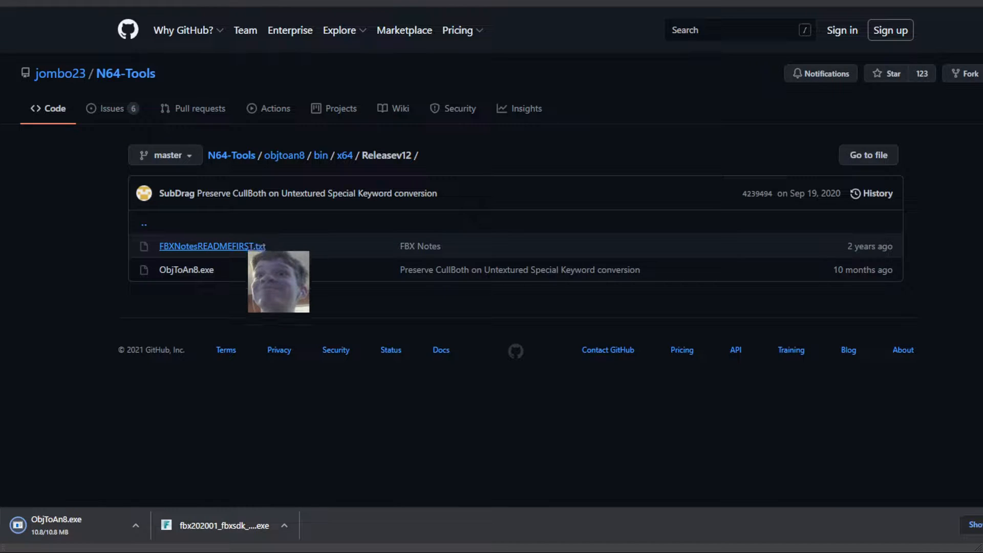
Read FBXNotesREADMEFIRST.txt, then launch the downloaded fbx202001 FBX SDK installer
left_click(211, 247)
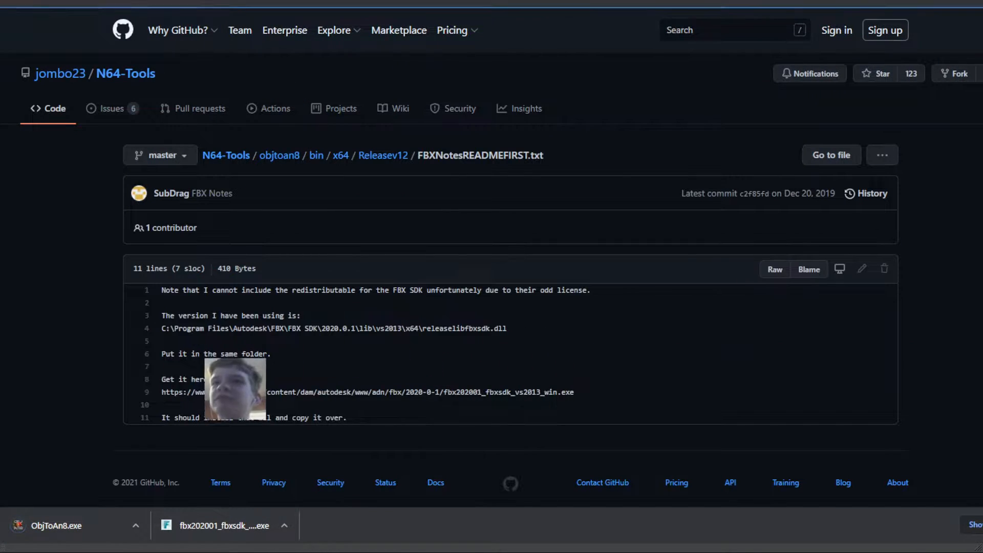
key("alt+Left")
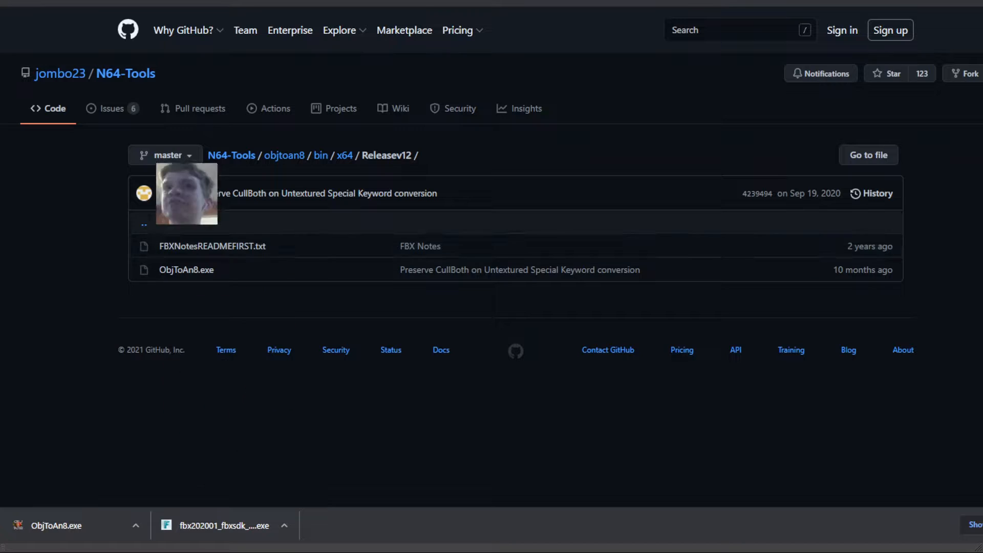
key("ctrl+w")
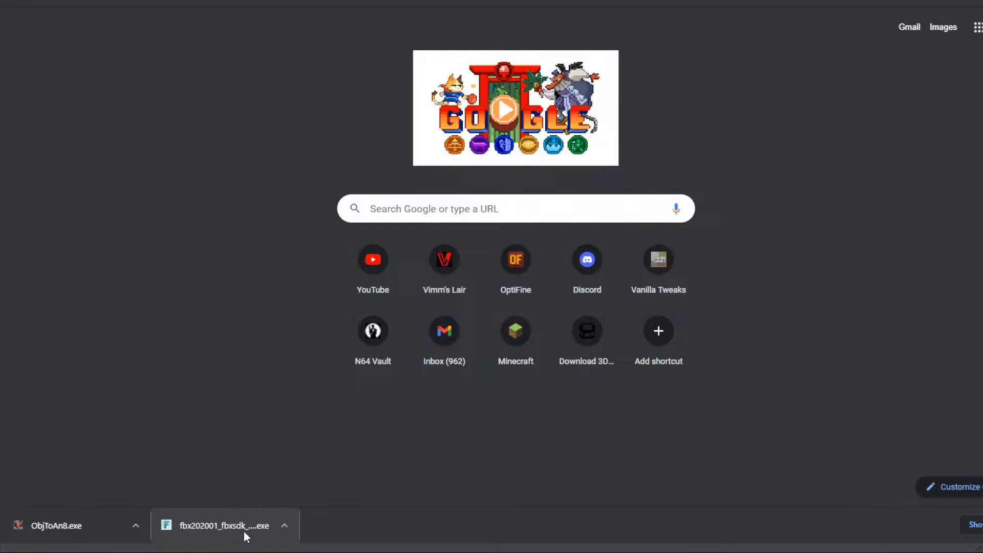
key("ctrl+w")
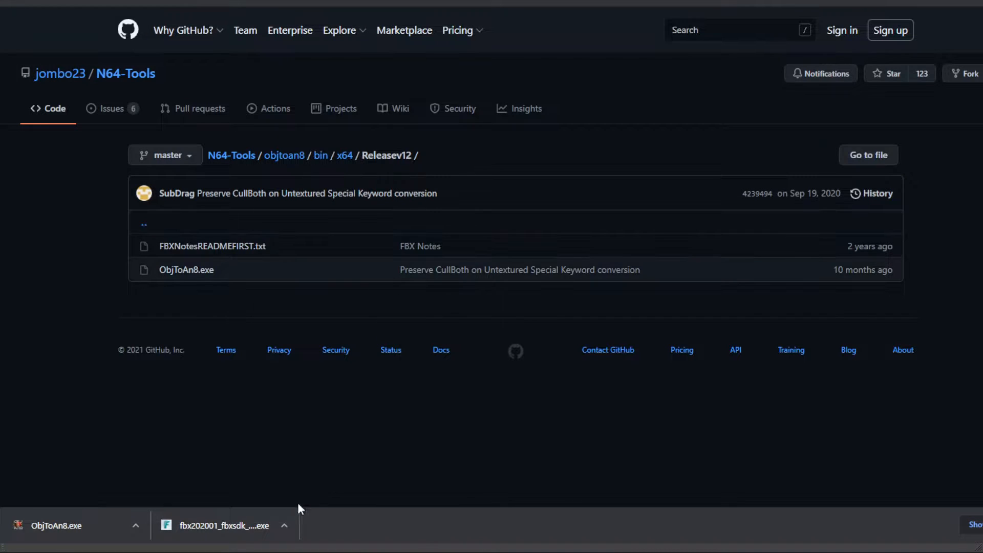
left_click(214, 524)
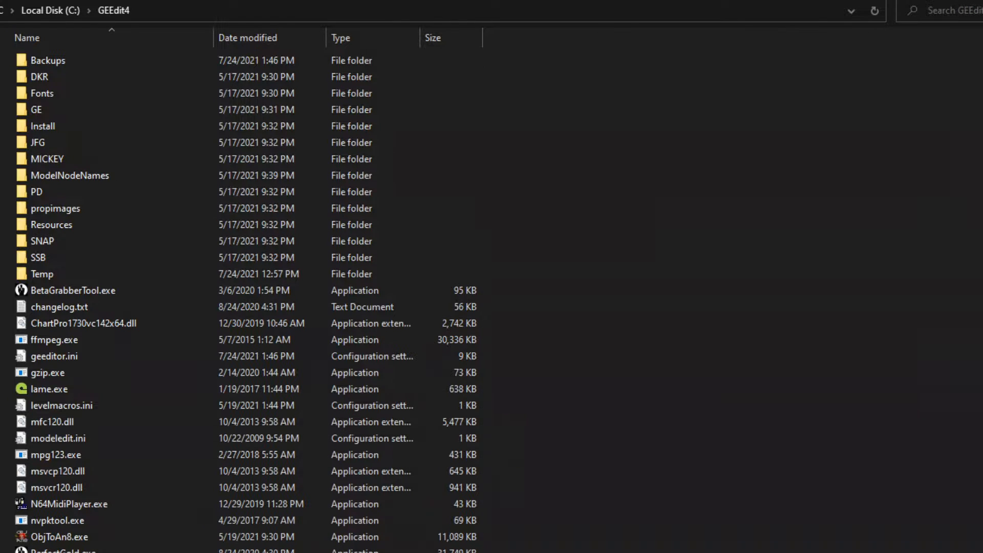
Select ObjToAn8.exe in the GEEdit4 folder on the C: drive
left_click(59, 537)
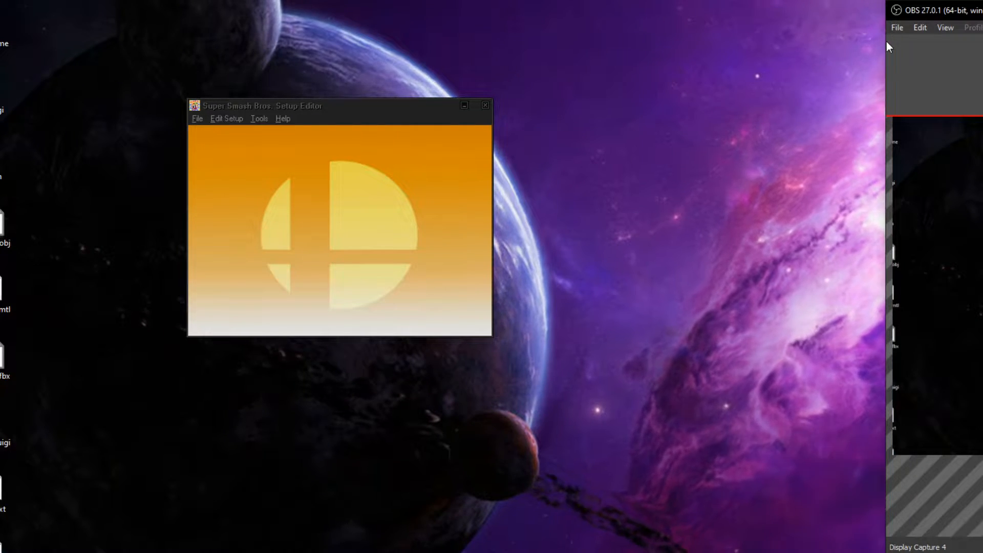
Switch to the Super Smash Bros. Setup Editor and review the Quick Convert ROM path in its preferences without changing anything
left_click_drag(886, 47, 971, 51)
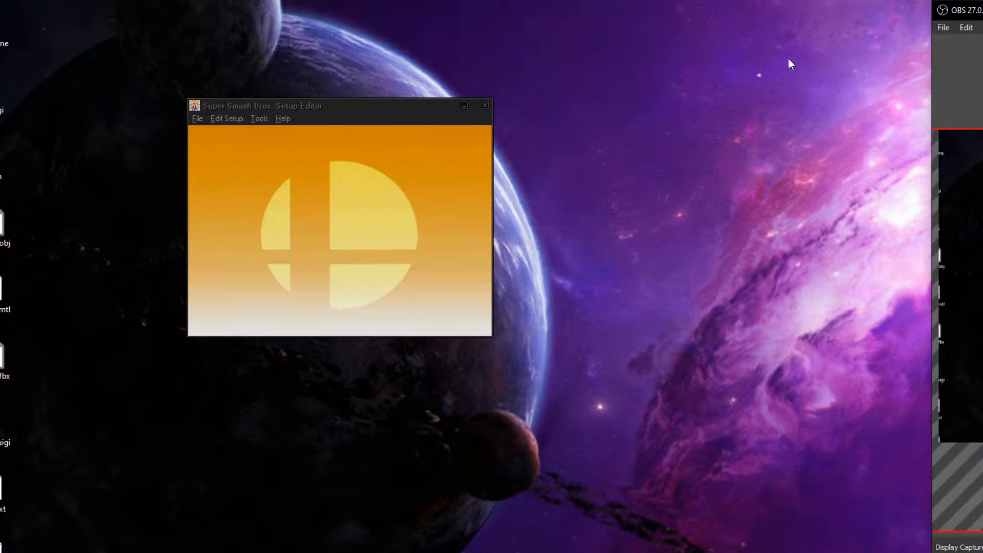
left_click(362, 205)
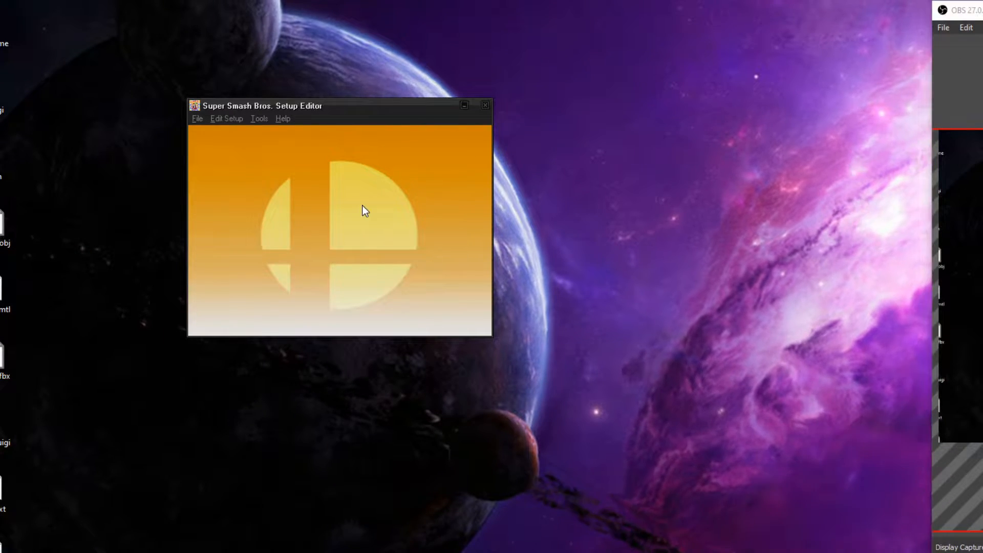
left_click(263, 120)
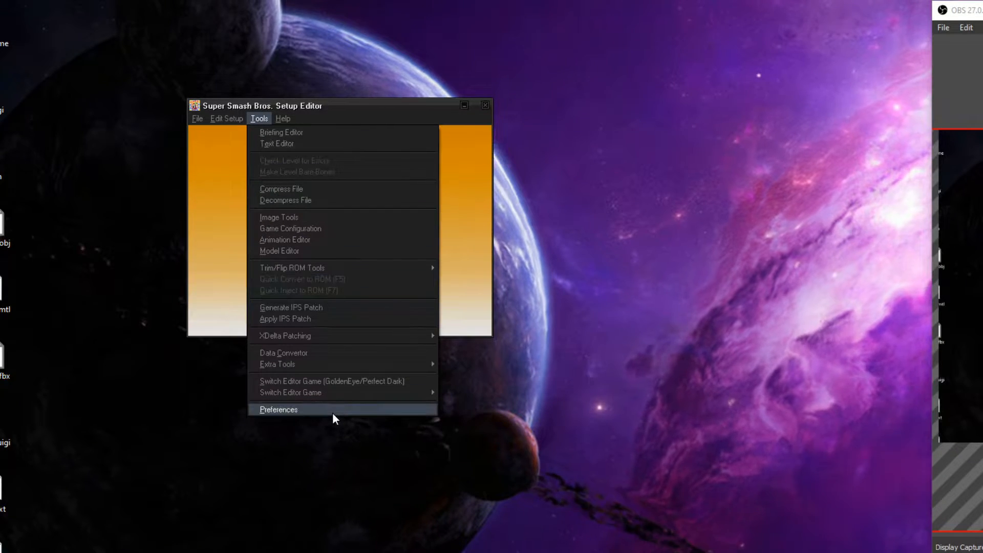
left_click(320, 409)
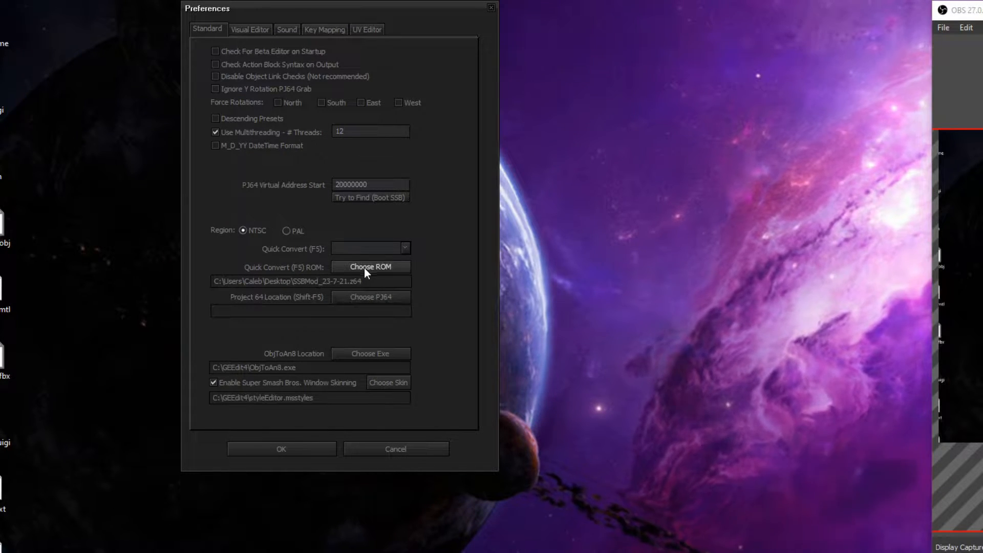
left_click_drag(277, 281, 362, 281)
left_click(313, 281)
left_click(319, 281)
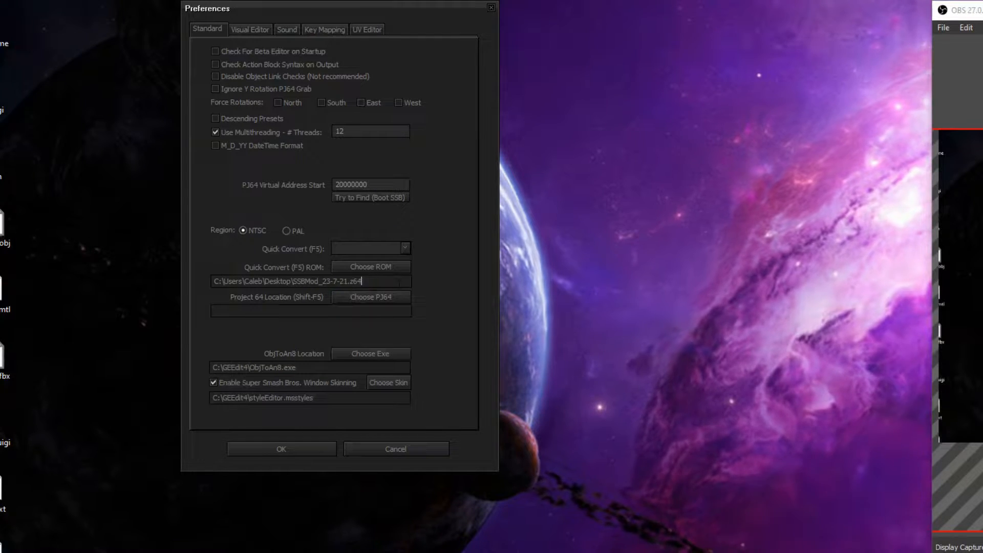
left_click(388, 449)
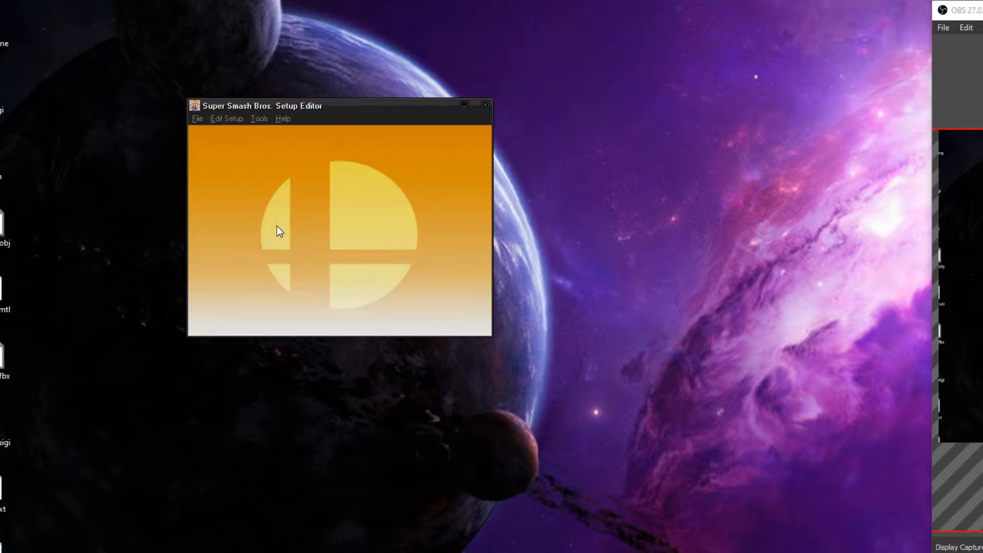
Switch the editor game to Super Smash Bros
left_click(252, 121)
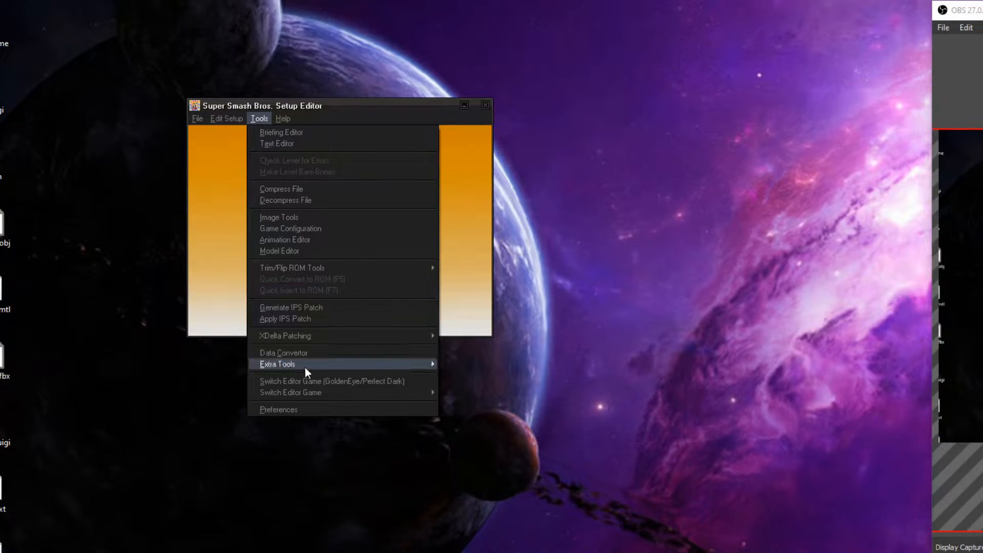
mouse_move(309, 389)
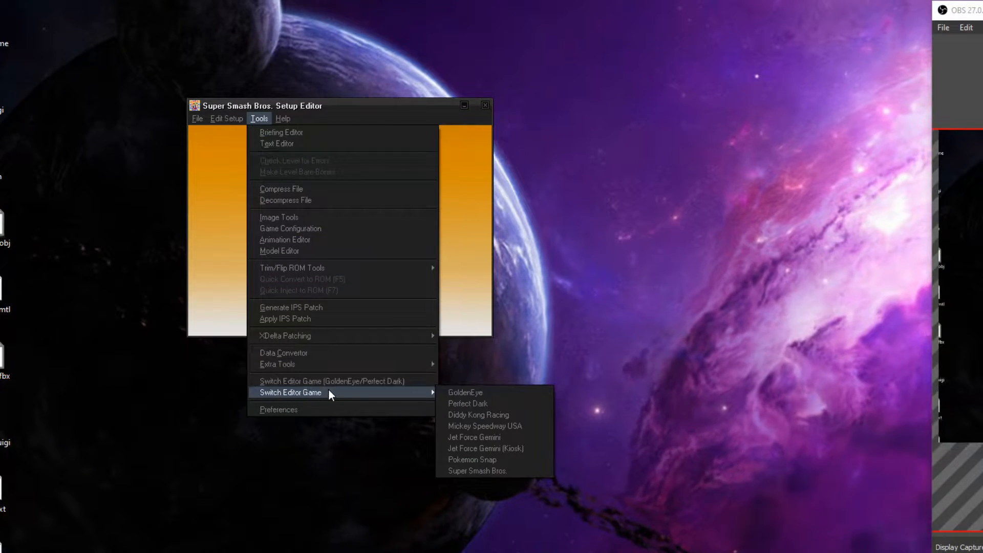
left_click(472, 471)
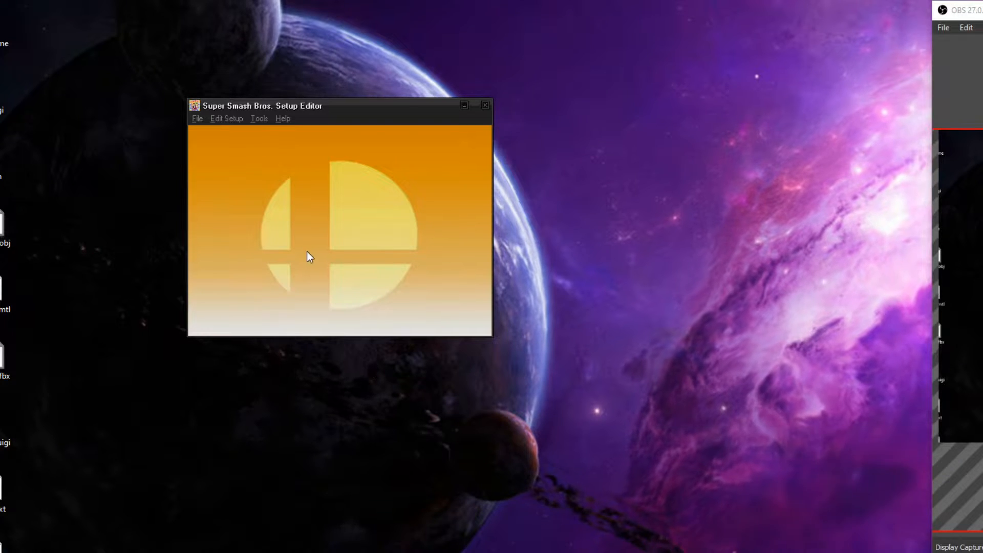
Open the Model Editor and load Captain Falcon Character for editing
left_click(254, 119)
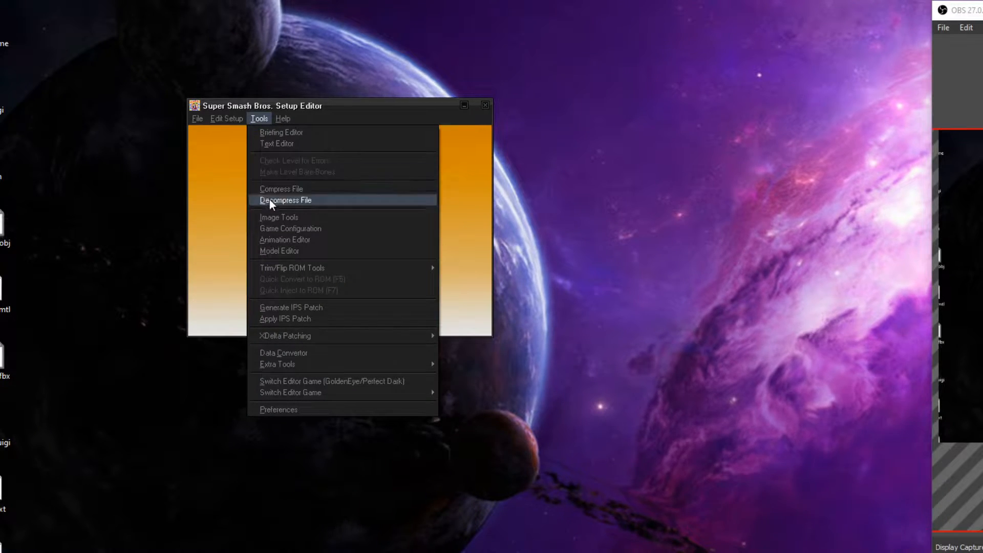
left_click(276, 252)
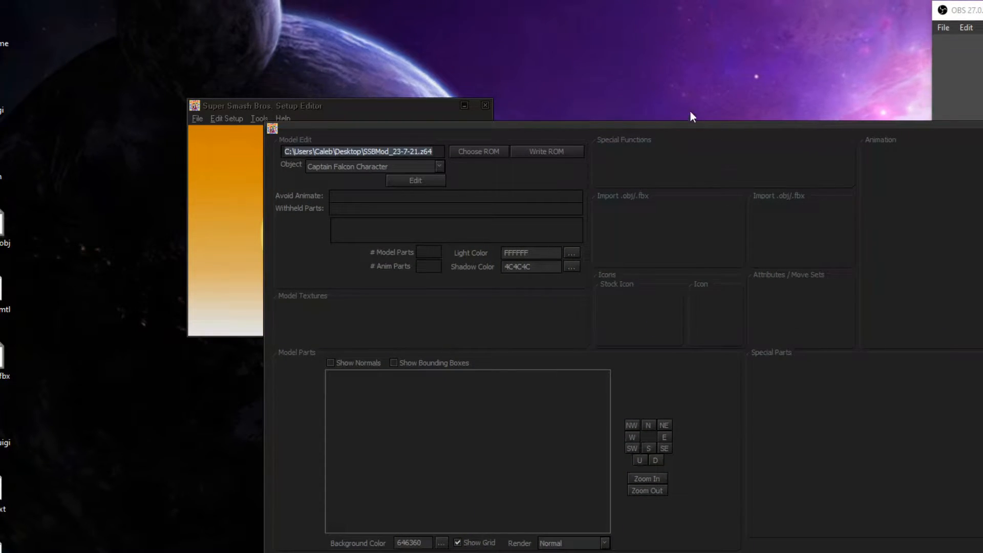
left_click_drag(664, 125, 428, 57)
left_click(189, 107)
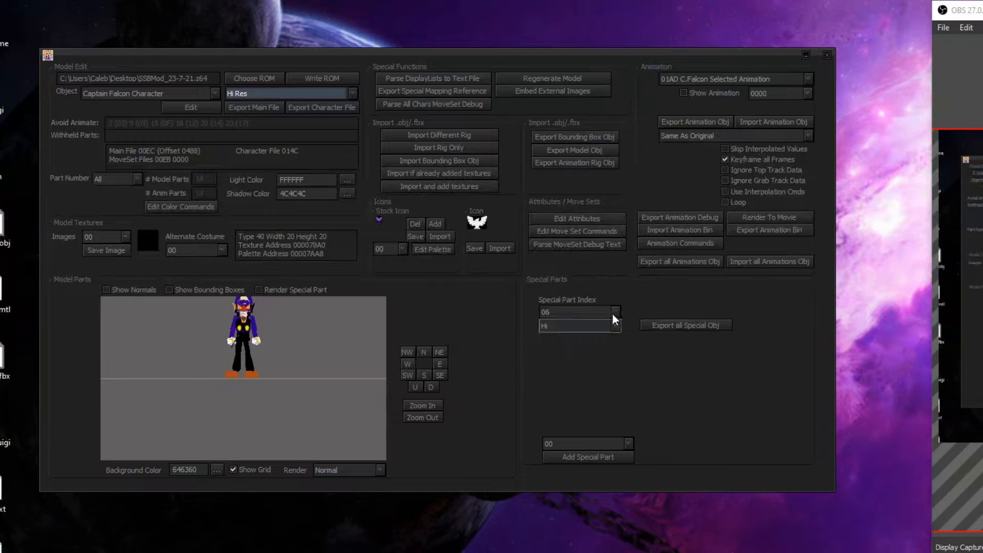
Load the Super Smash Bros. (USA).z64 ROM from the desktop into the Model Editor
left_click(265, 77)
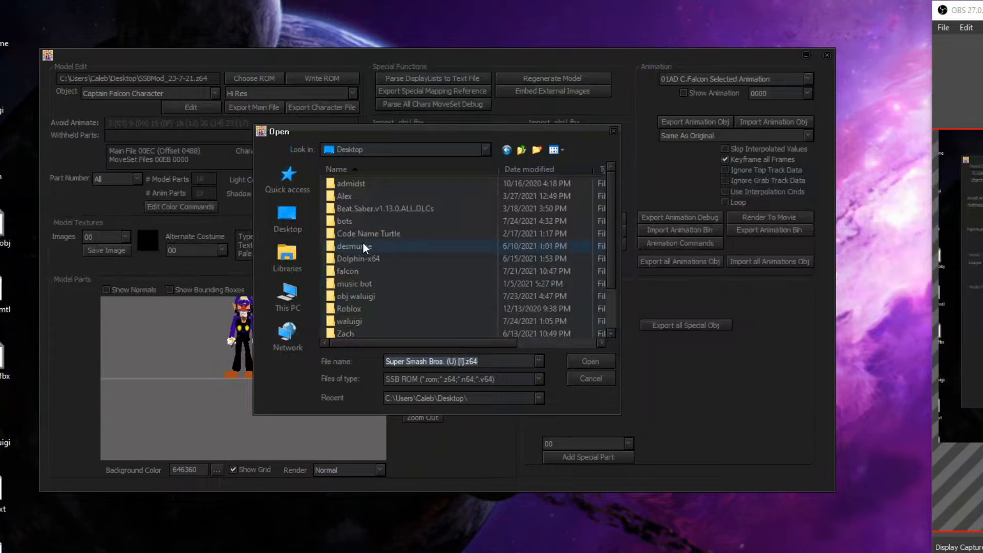
scroll(362, 242, "down", 2)
double_click(382, 323)
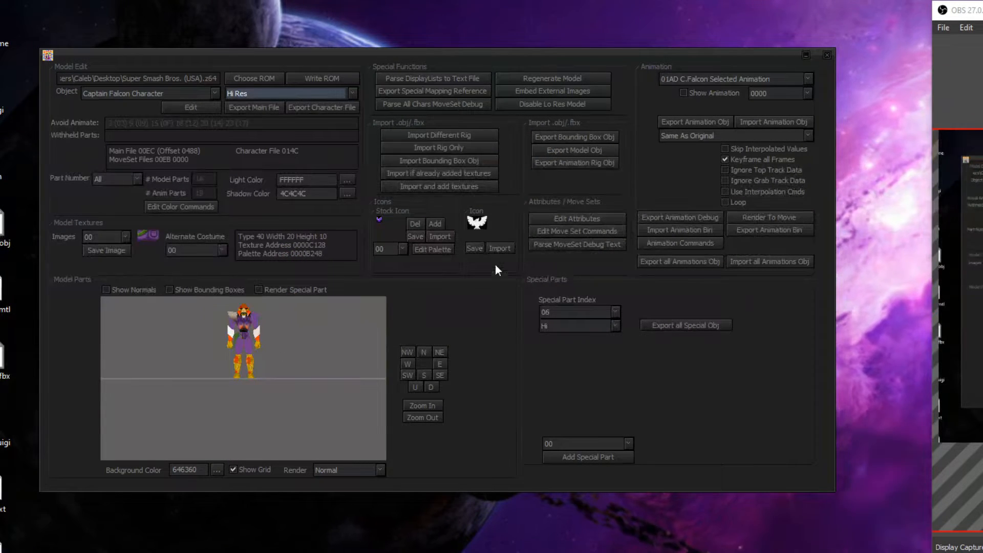
left_click(566, 150)
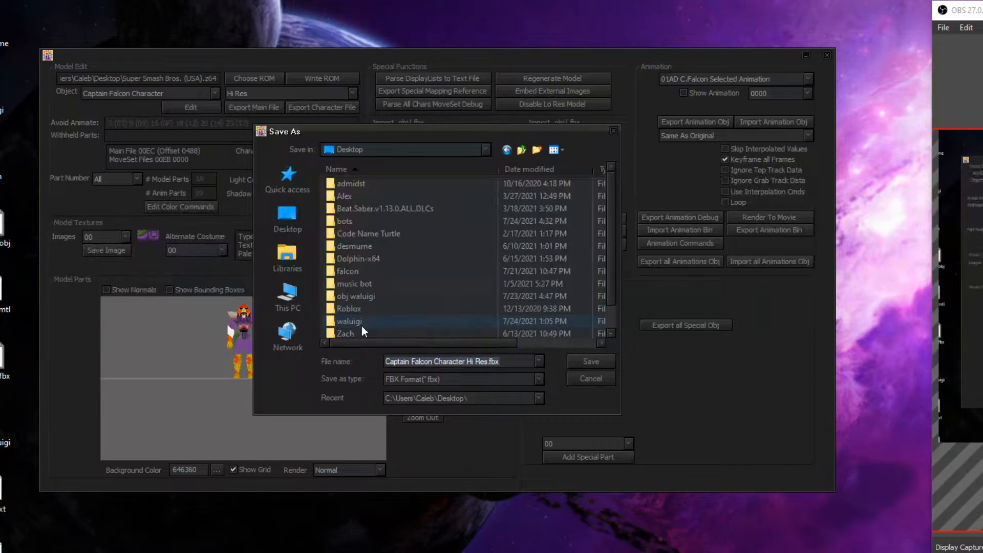
double_click(360, 277)
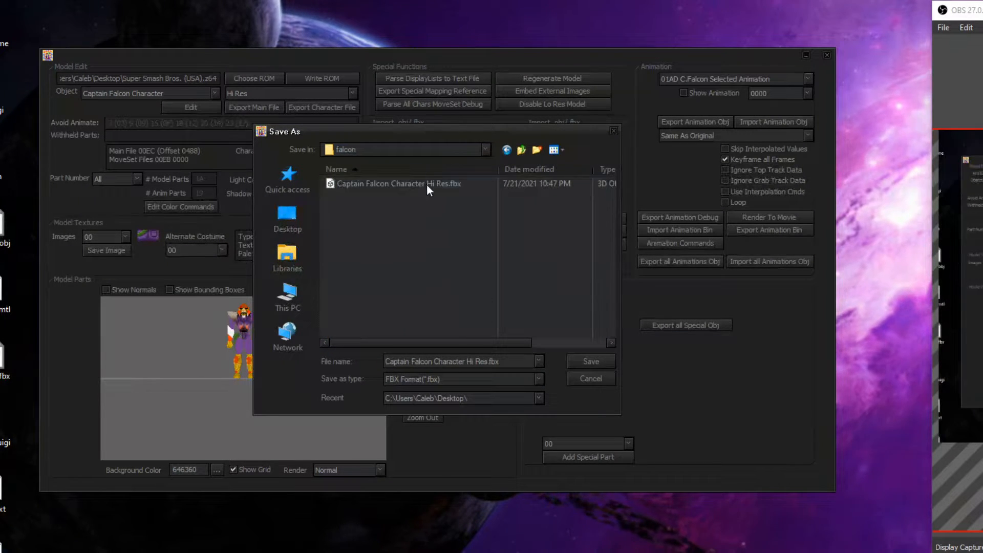
left_click(580, 380)
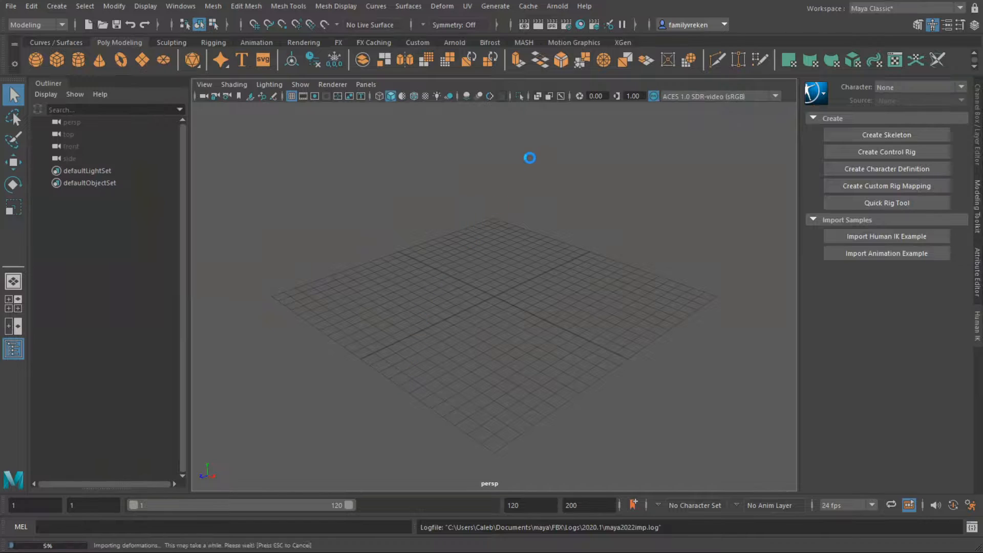
In Maya, examine the imported Captain Falcon rig by selecting the TopJoint skeleton and the leg, torso, head and arm meshes in turn
scroll(517, 137, "down", 15)
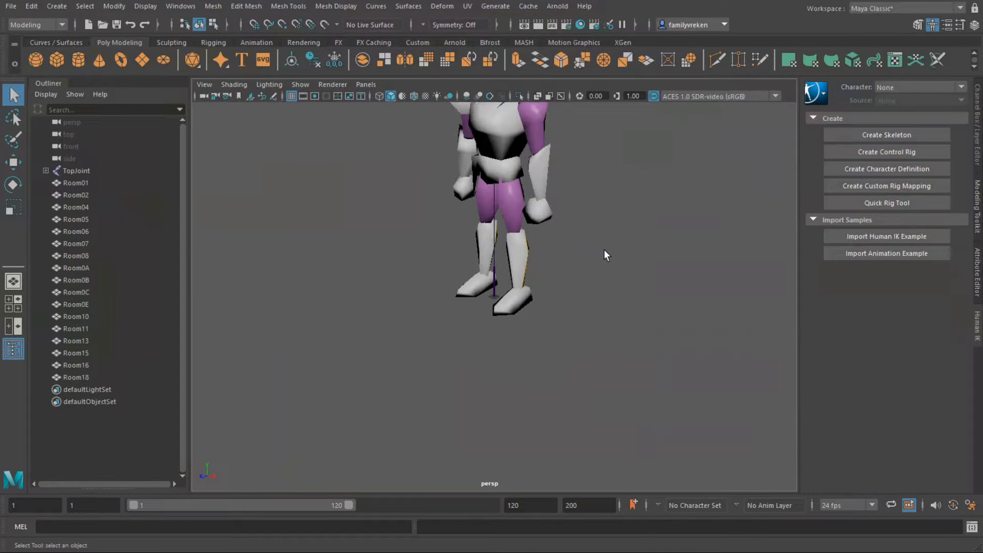
left_click_drag(603, 253, 669, 286, "alt")
left_click(506, 338)
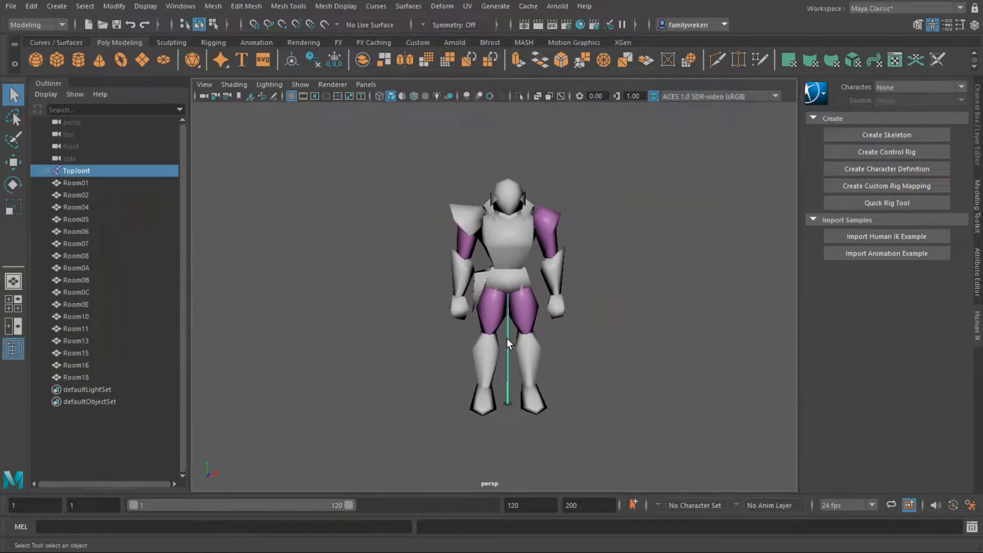
left_click(646, 357)
left_click(462, 386)
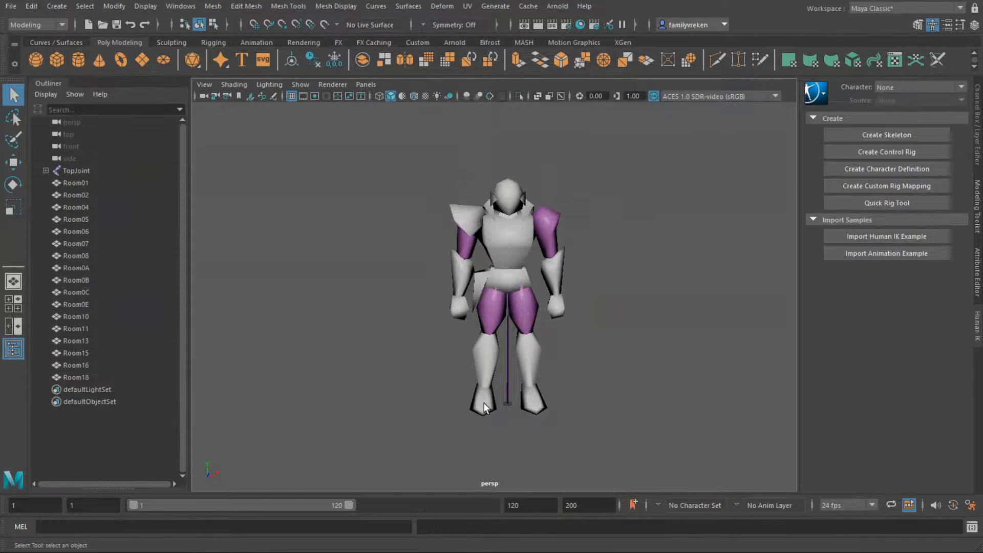
left_click(484, 402)
left_click(418, 392)
left_click(478, 372)
left_click(424, 343)
left_click(497, 318)
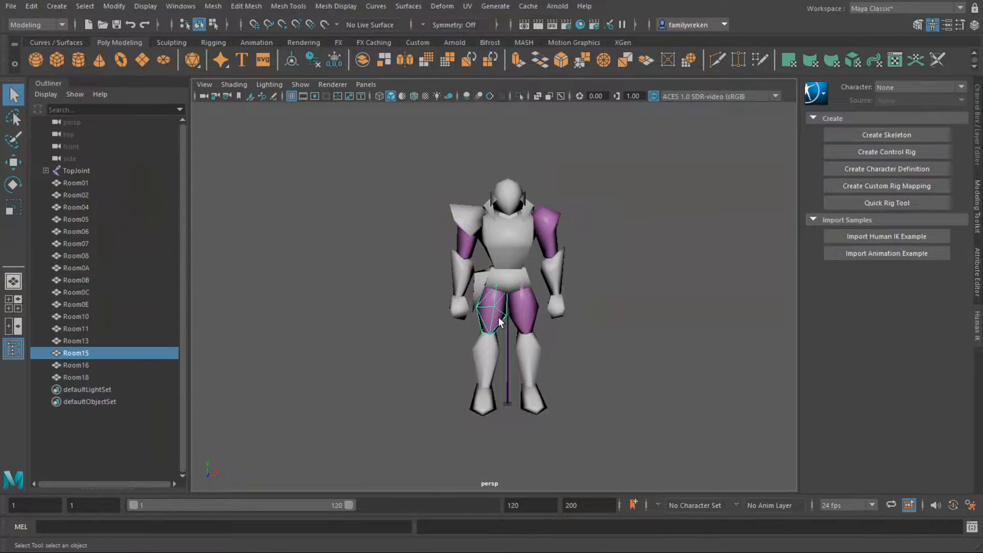
left_click(530, 309)
left_click(535, 351)
left_click(540, 399)
left_click(484, 397)
left_click(487, 366)
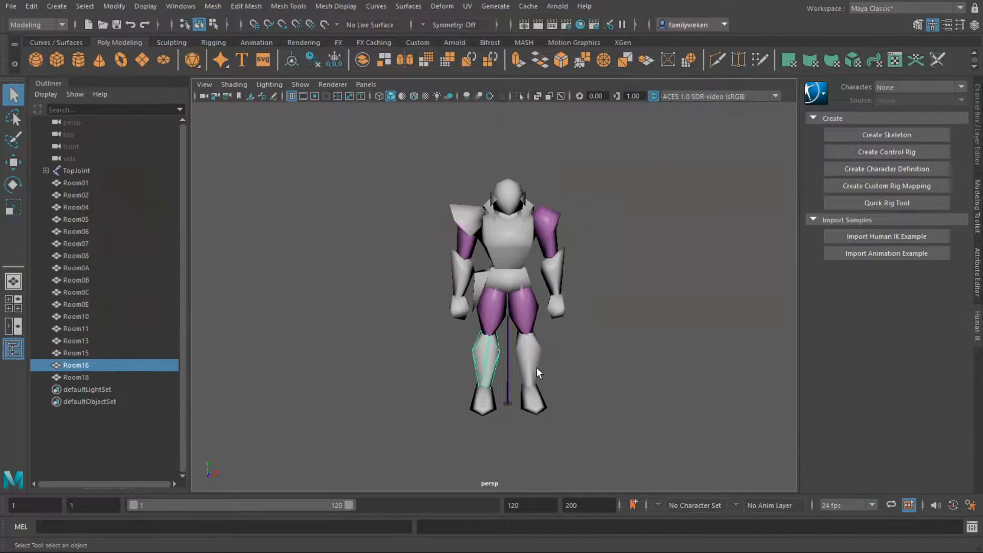
left_click(537, 357)
left_click(529, 322)
left_click(495, 312)
left_click(493, 266)
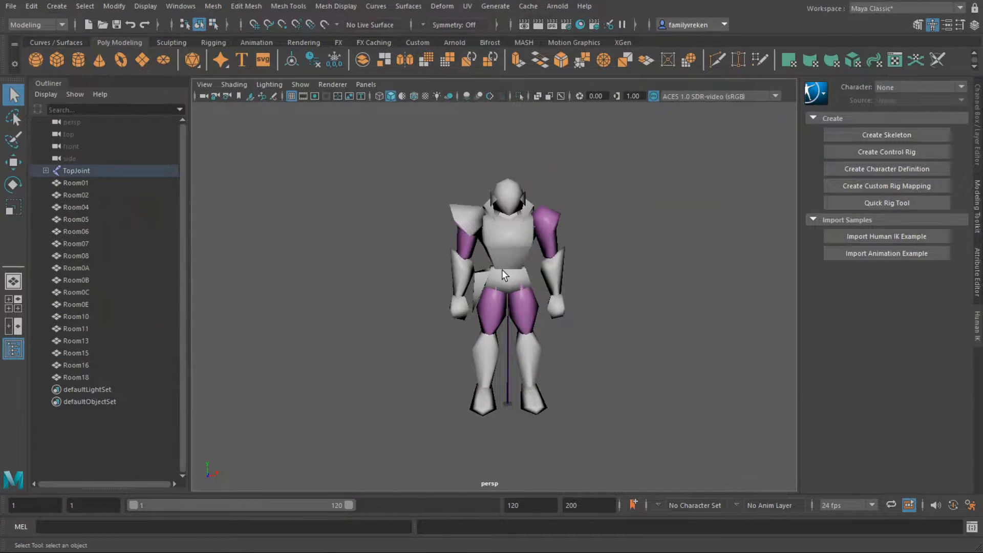
left_click(527, 282)
left_click(515, 254)
left_click(518, 190)
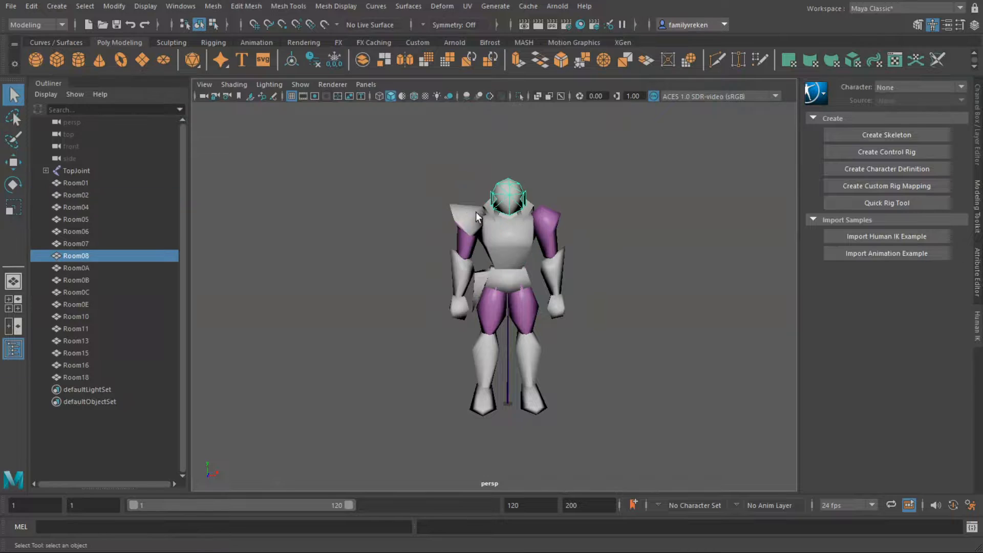
left_click(467, 218)
left_click(463, 279)
left_click(457, 308)
left_click(525, 268)
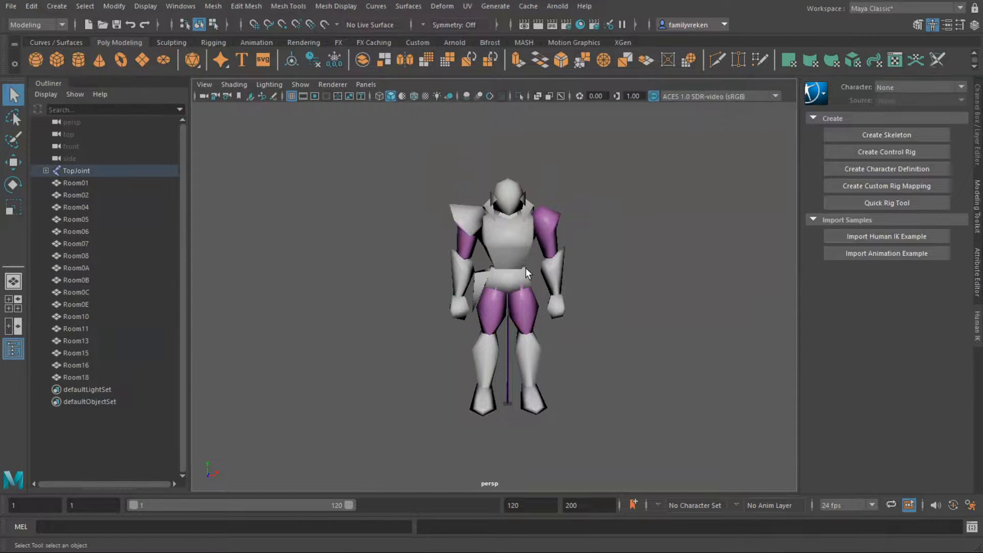
Examine the Captain Falcon rig's arm, thigh, shin and foot meshes by selecting each body part in turn
left_click(563, 302)
left_click(551, 275)
left_click(555, 229)
left_click(564, 272)
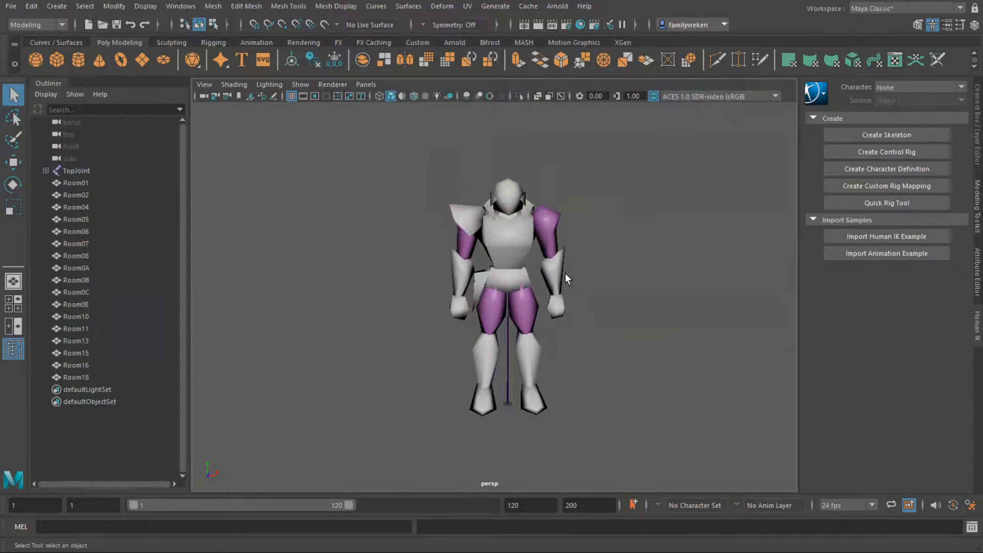
left_click(554, 265)
left_click(564, 281)
left_click(518, 310)
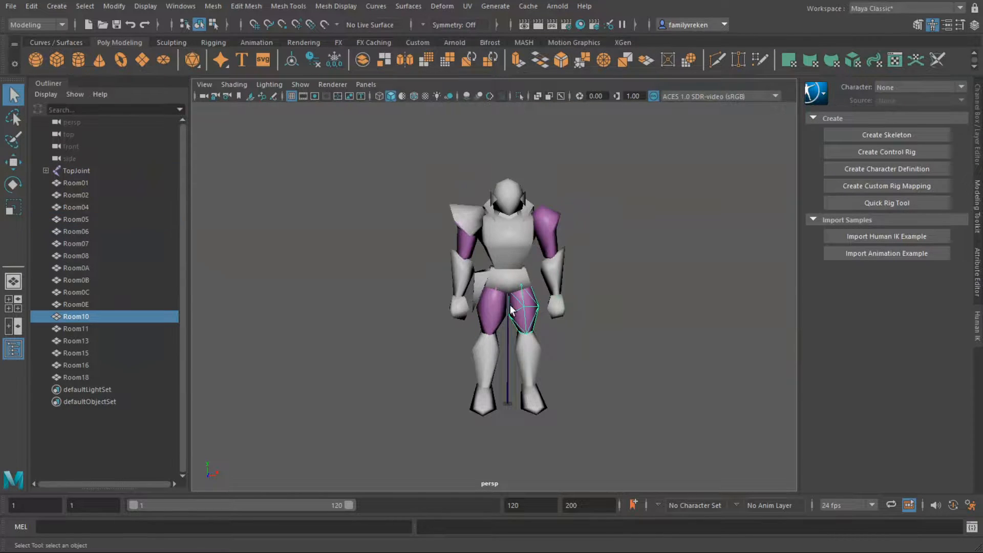
left_click(490, 315)
left_click(484, 351)
left_click(465, 402)
Delete the separate mesh Room0E hanging beside the hip from the Captain Falcon model
left_click(479, 287)
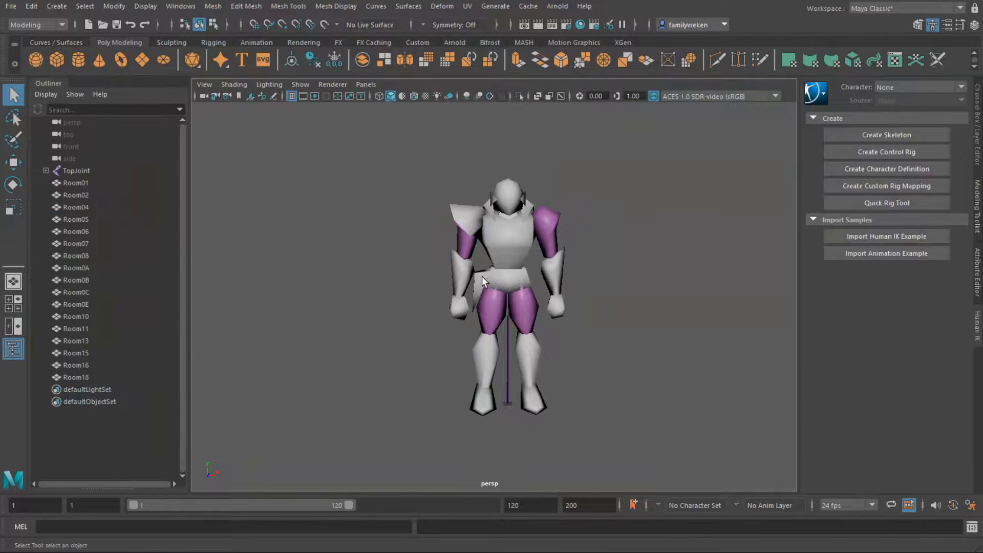
left_click(482, 276)
key("Delete")
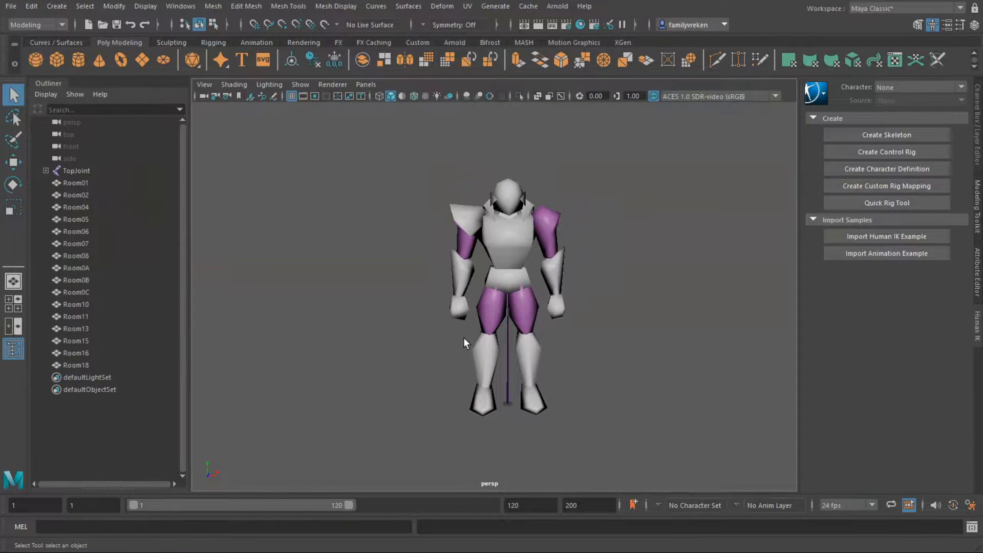
Examine how the remaining body is divided by selecting the torso, head, hand, arm, leg and foot meshes individually
left_click(494, 246)
left_click(508, 197)
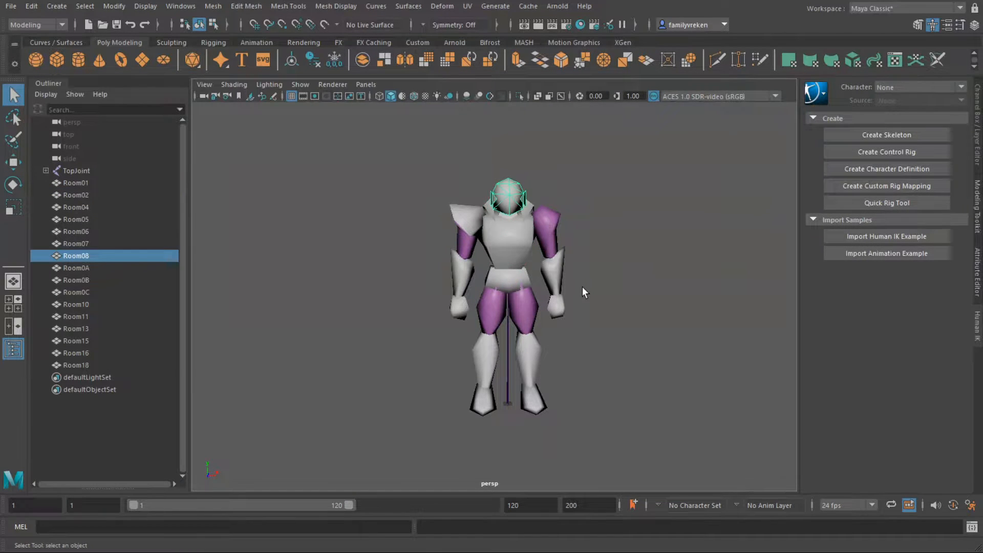
left_click(557, 288)
left_click(557, 322)
left_click(556, 308)
left_click(548, 265)
left_click(547, 221)
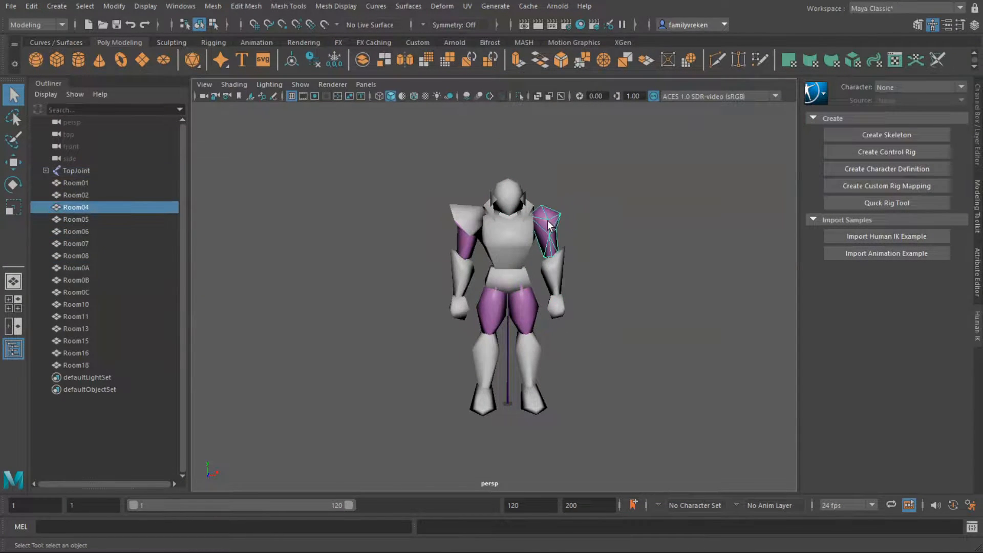
left_click(489, 198)
left_click(490, 200)
left_click(499, 254)
left_click(488, 321)
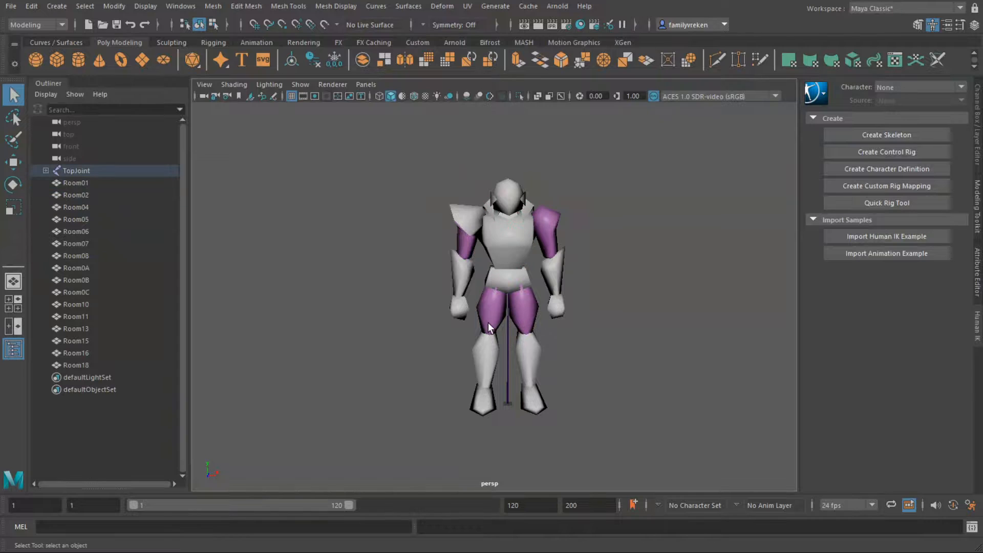
left_click(484, 354)
left_click(492, 312)
left_click(492, 399)
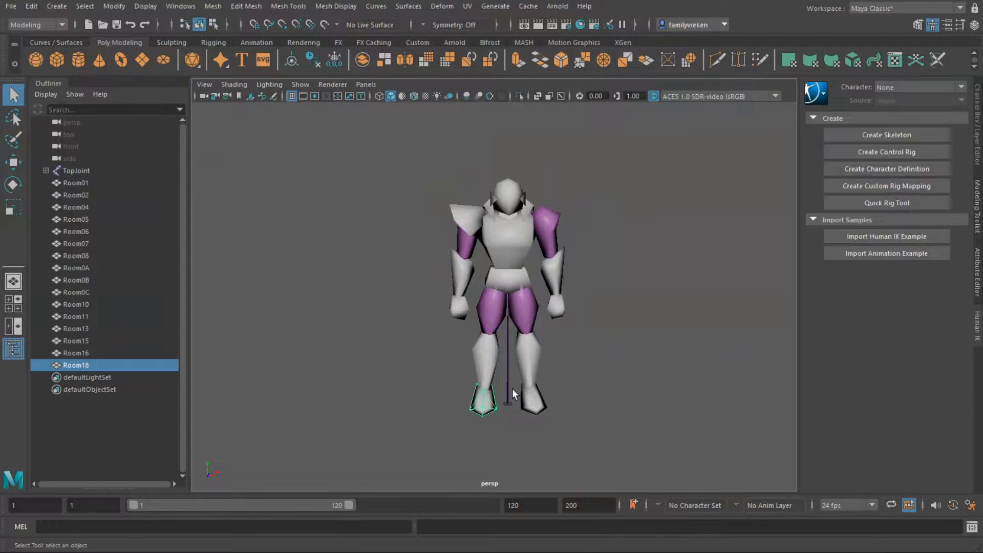
left_click(538, 400)
left_click(536, 364)
left_click(588, 370)
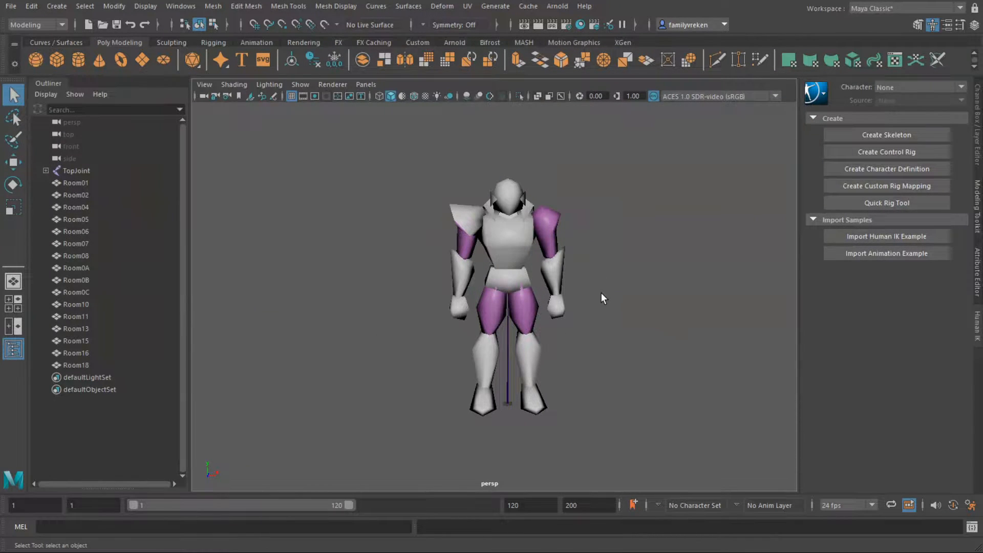
Examine the hand mesh Room0C as a separate body part, comparing it with the forearm and waist
left_click(464, 277)
left_click(581, 263)
left_click(507, 280)
left_click(555, 395)
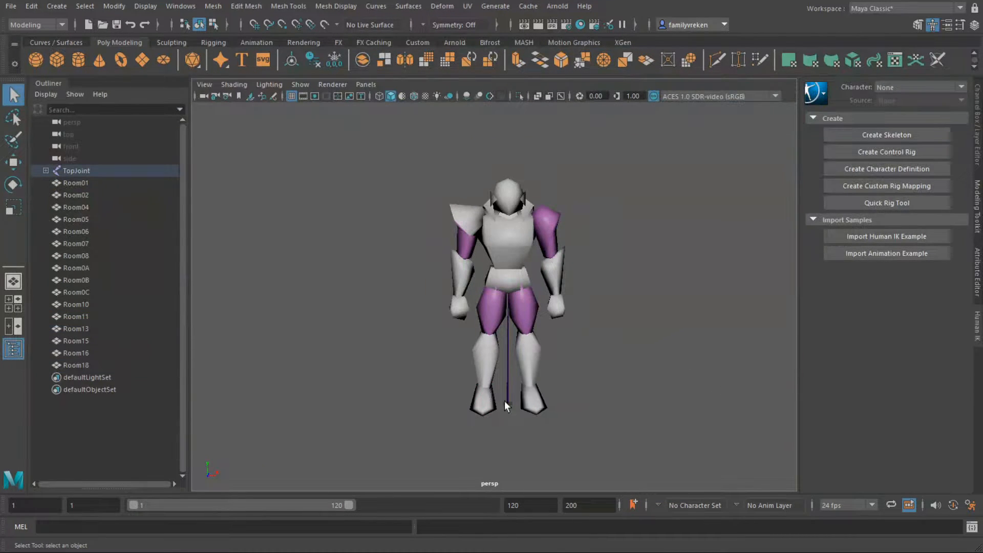
left_click_drag(465, 307, 460, 295)
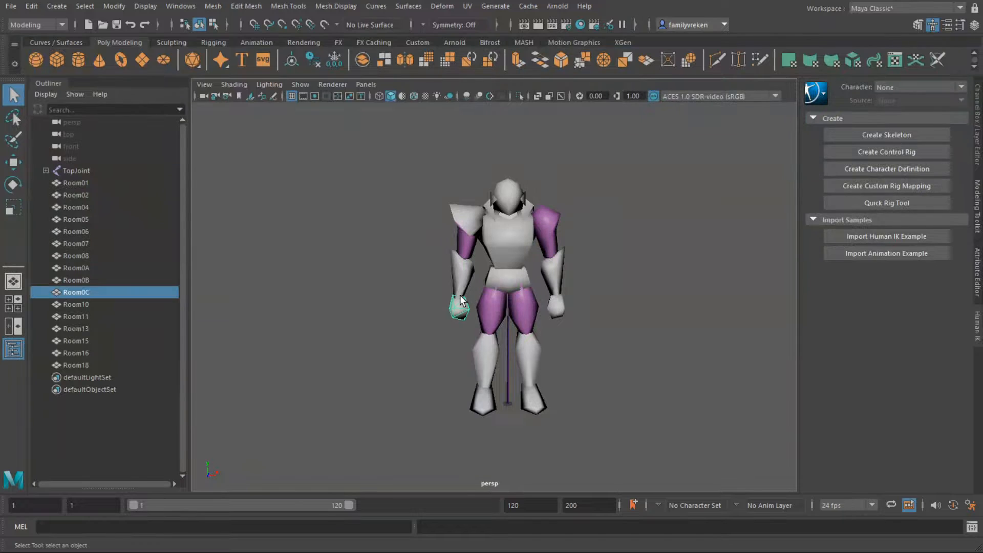
left_click(459, 296)
left_click(383, 346)
left_click(461, 309)
left_click(460, 311)
left_click(587, 340)
Examine the forearm mesh Room0B and where it meets the upper arm and hand, also selecting the TopJoint skeleton
left_click(458, 280)
left_click(456, 281)
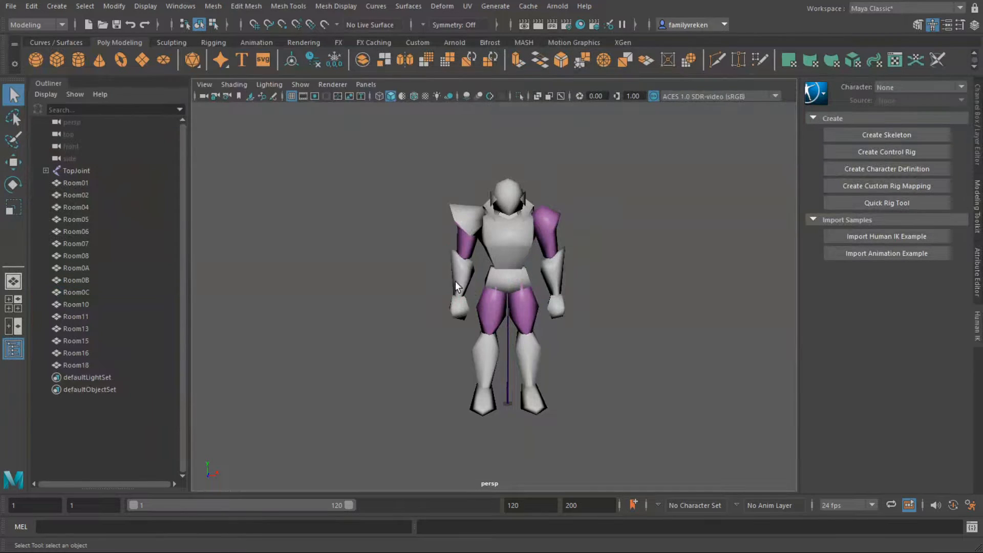
left_click(462, 274)
left_click(380, 265)
left_click(509, 263)
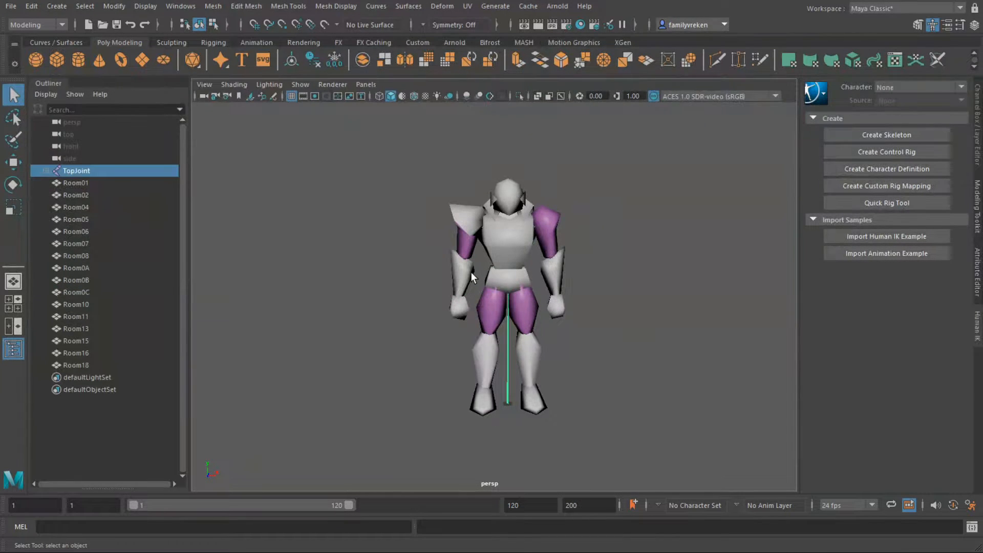
left_click(471, 271)
left_click(412, 300)
left_click(458, 248)
left_click(459, 271)
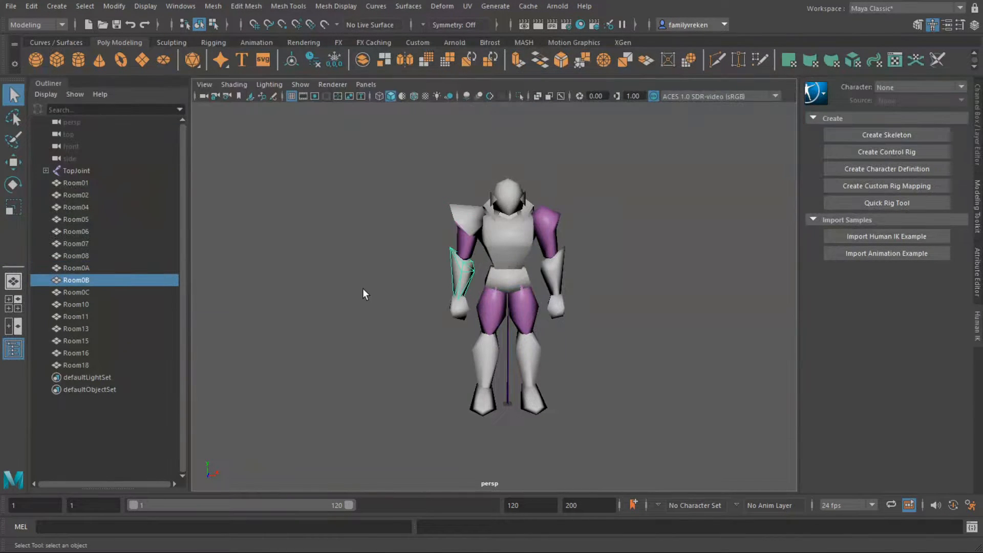
left_click(362, 288)
left_click(454, 309)
left_click(459, 272)
left_click(458, 242)
left_click(456, 273)
left_click(444, 300)
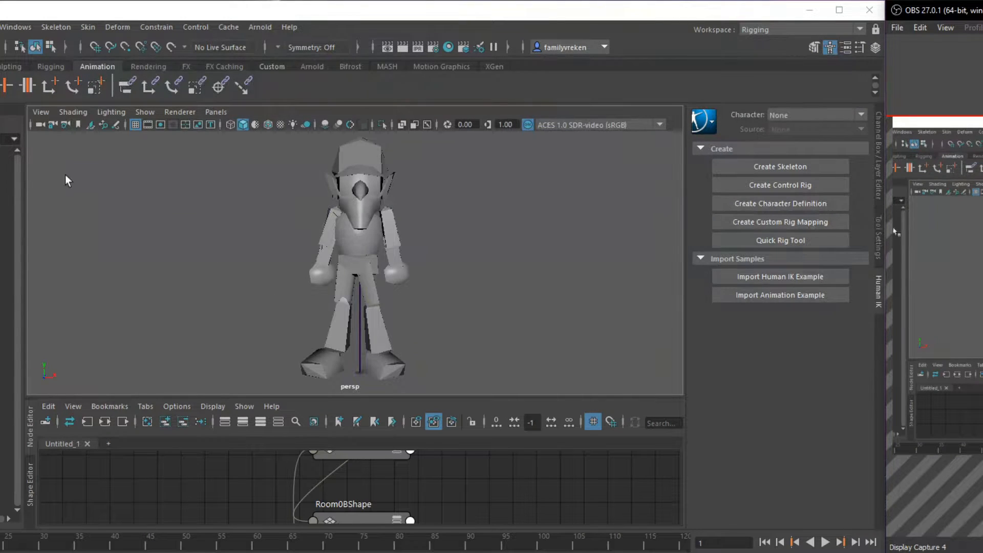
Review the Bind Skin options on the custom character, including the bind target, bind method and max influences, and close them unapplied
left_click(78, 28)
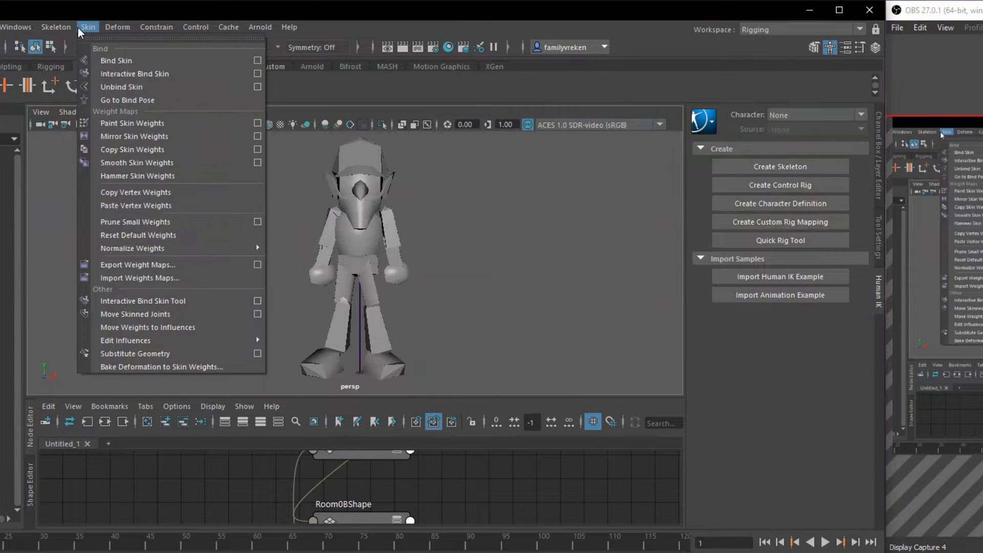
left_click(257, 59)
left_click_drag(498, 230, 497, 222)
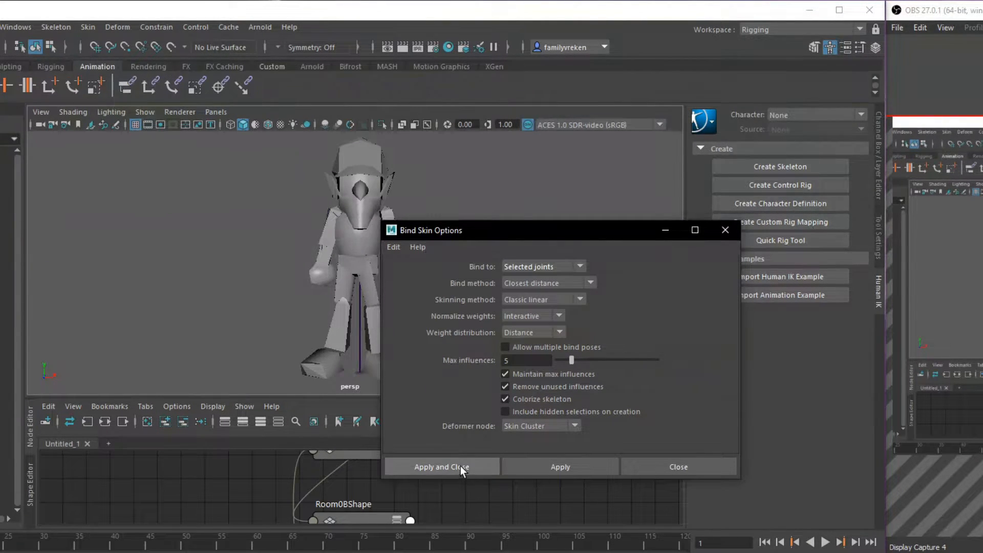
left_click(670, 465)
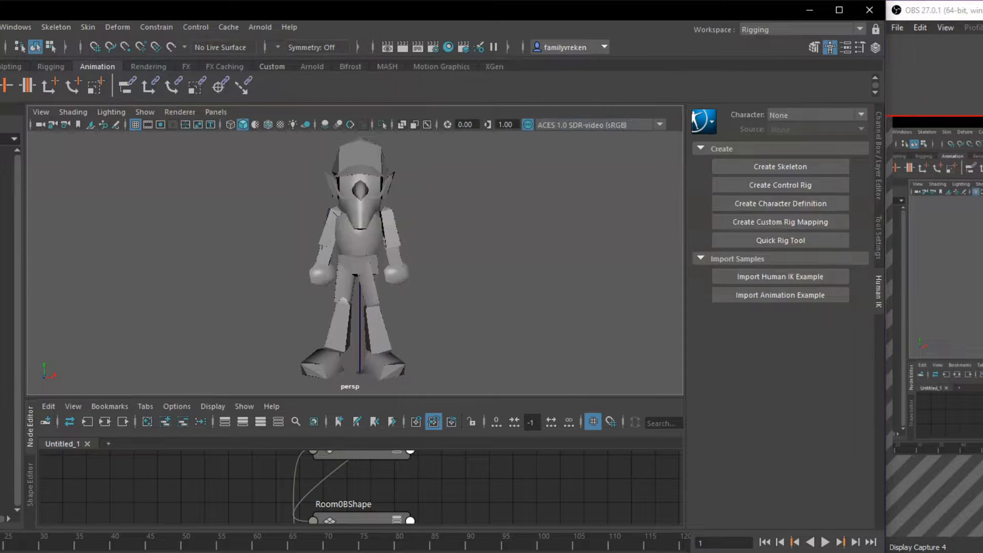
left_click(5, 318)
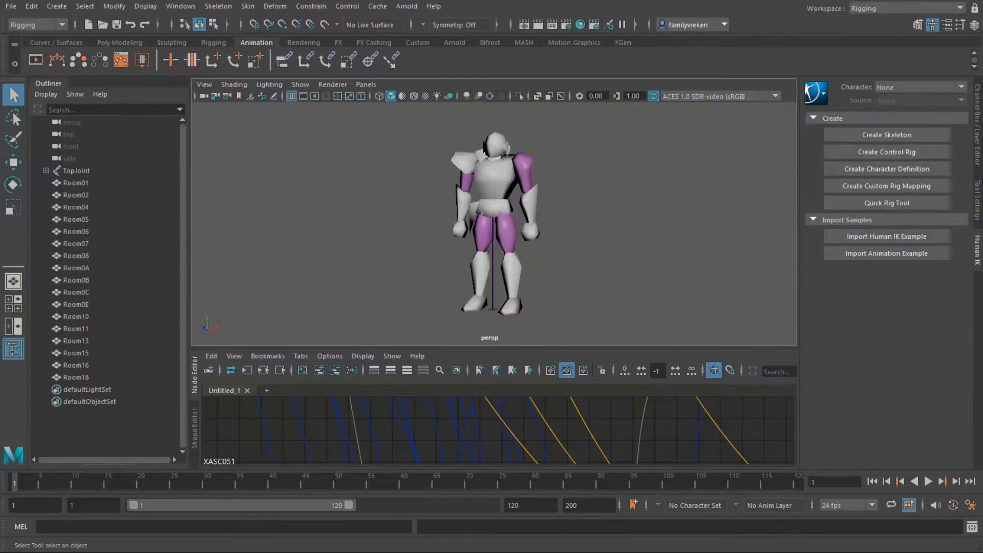
Open the Paint Skin Weights tool and its settings for Captain Falcon's hand mesh Room06
left_click(530, 232)
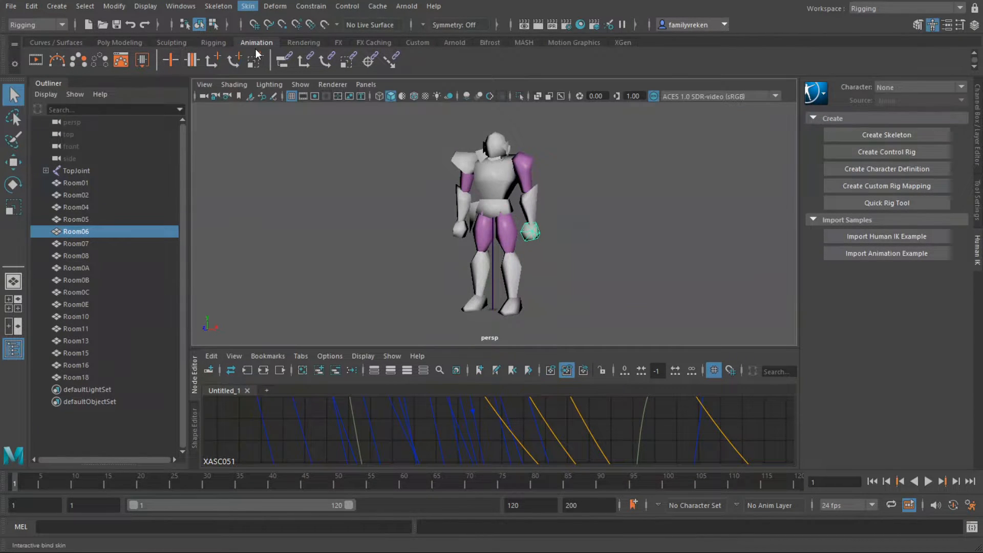
left_click(262, 97)
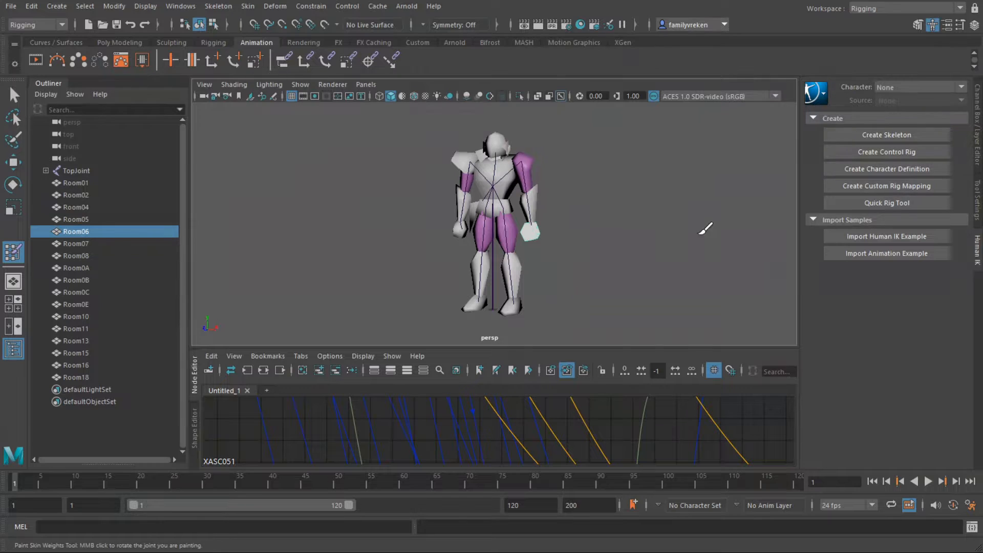
left_click(961, 26)
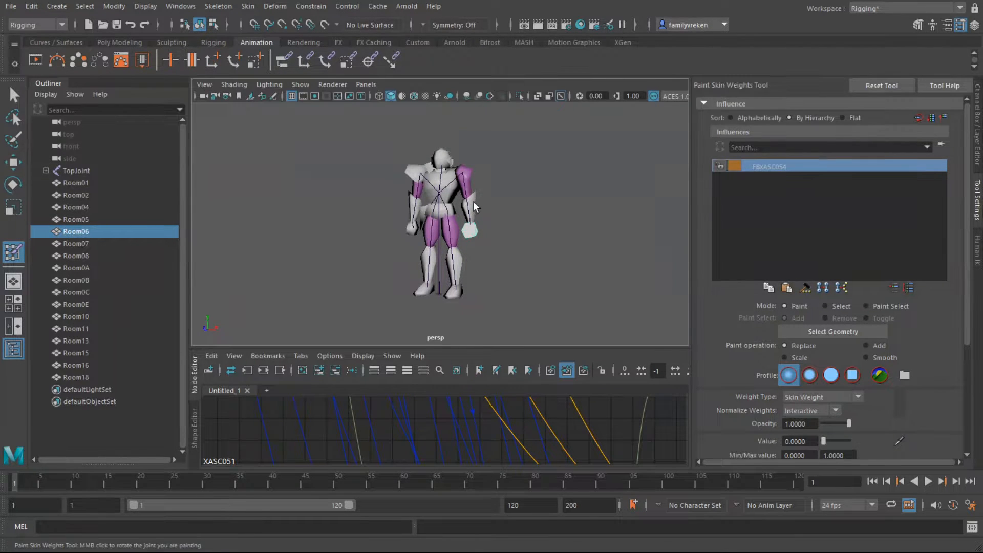
Examine which joint influences each body mesh by selecting Room07, Room0A, Room0C, Room0E, Room08, Room06 and Room02 in turn
left_click(83, 244)
left_click(85, 267)
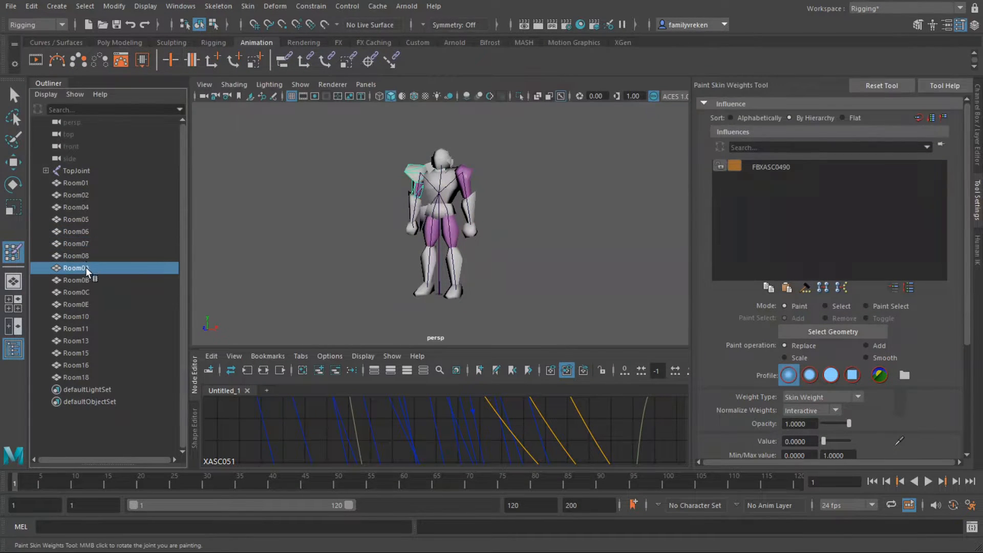
left_click(86, 293)
left_click(88, 304)
left_click(86, 259)
left_click(78, 230)
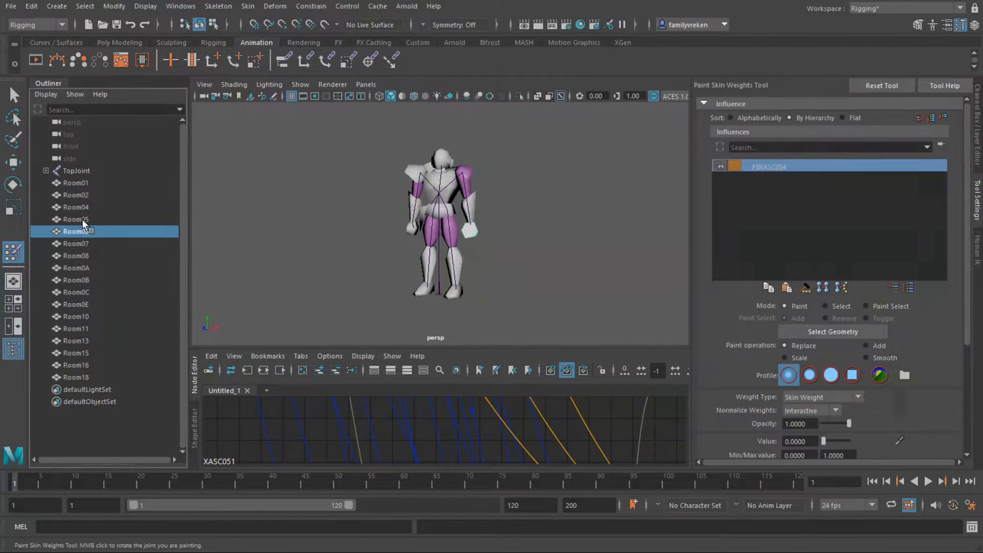
left_click(76, 195)
left_click(79, 233)
left_click(84, 304)
left_click(82, 255)
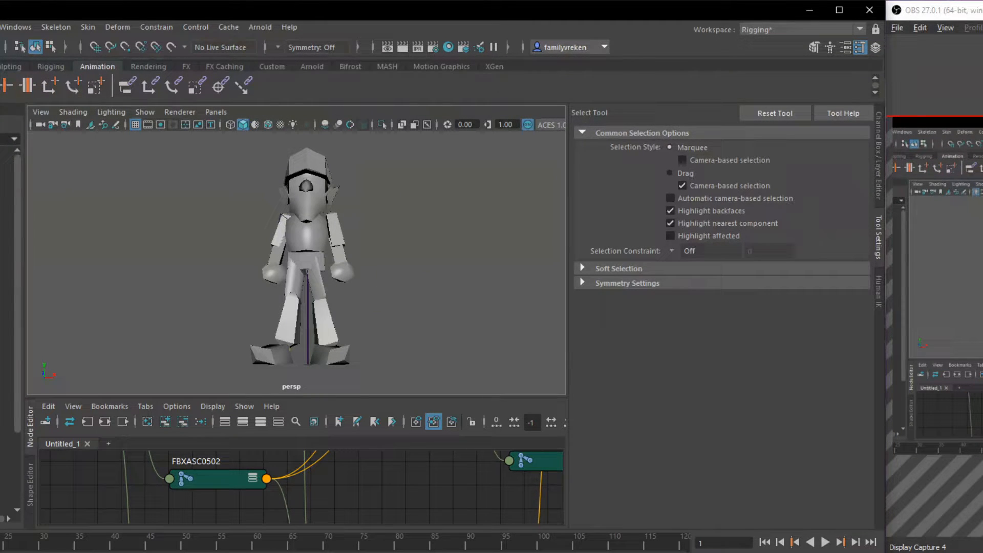
On the custom character, bind the foot mesh Room13 to joint FBXASC0499 with Bind Skin
left_click(7, 272)
left_click(6, 285)
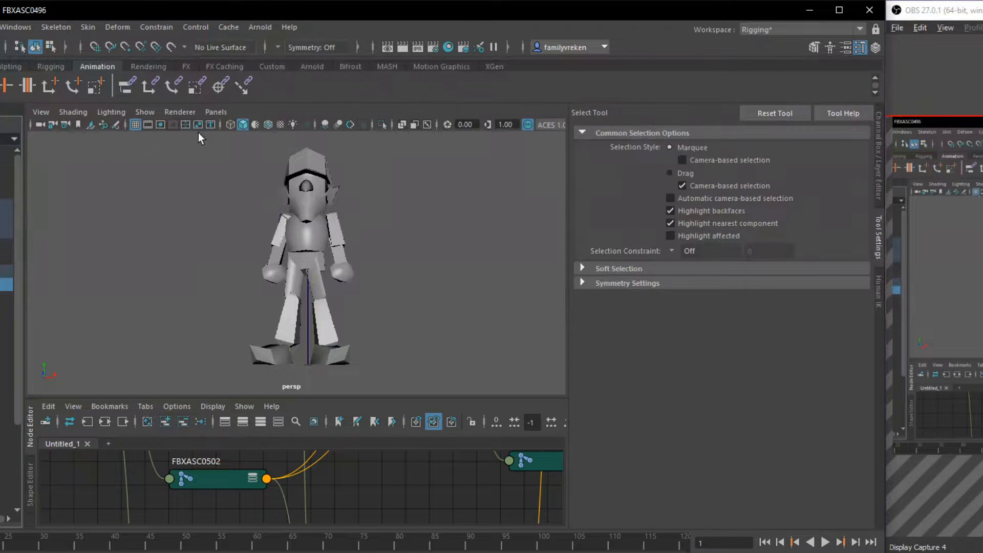
left_click(232, 120)
left_click(239, 123)
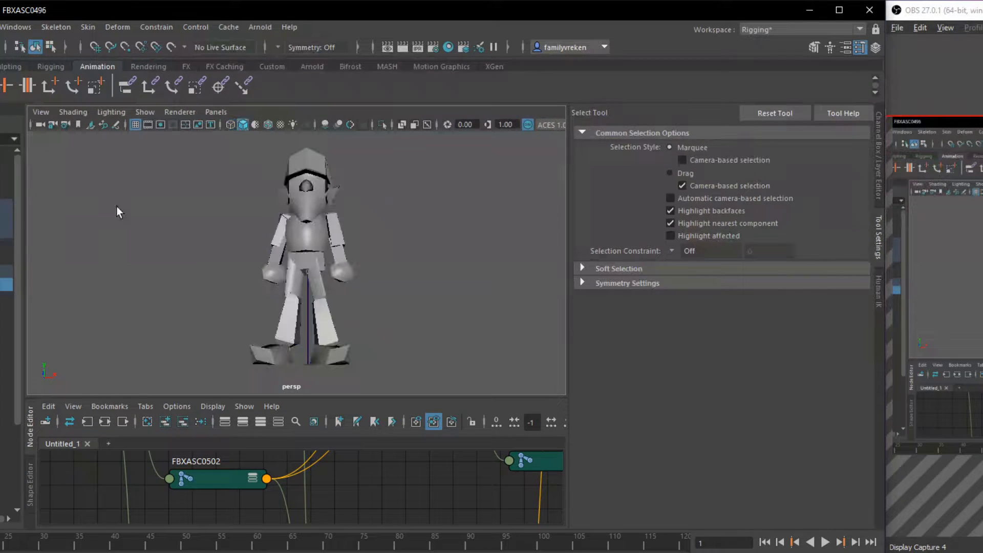
left_click(1, 284)
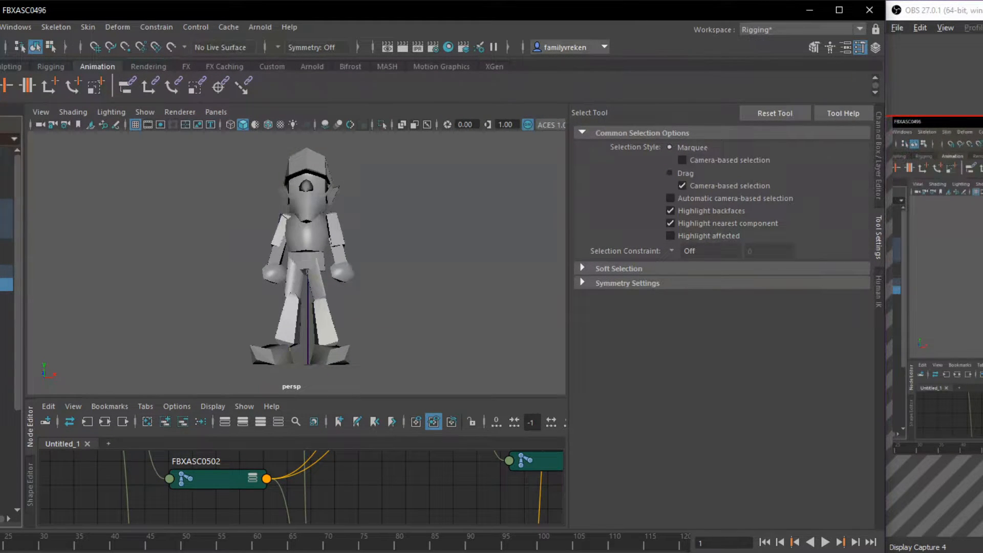
left_click(1, 324)
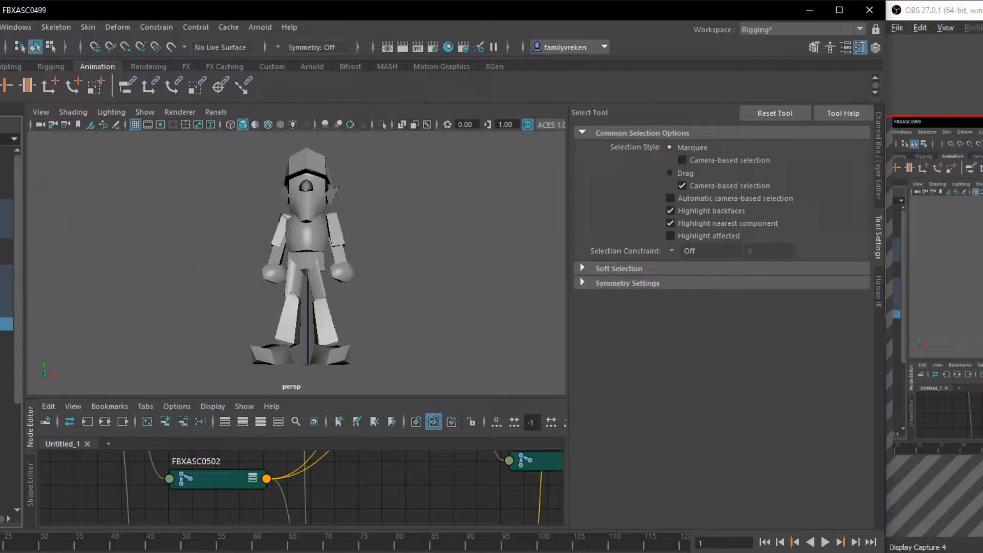
left_click(342, 353)
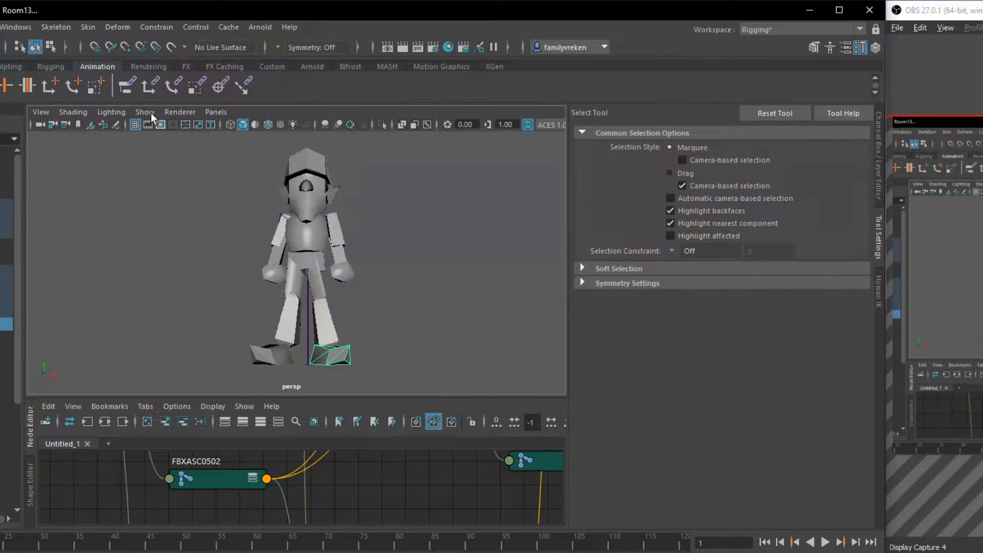
left_click(88, 26)
left_click(110, 60)
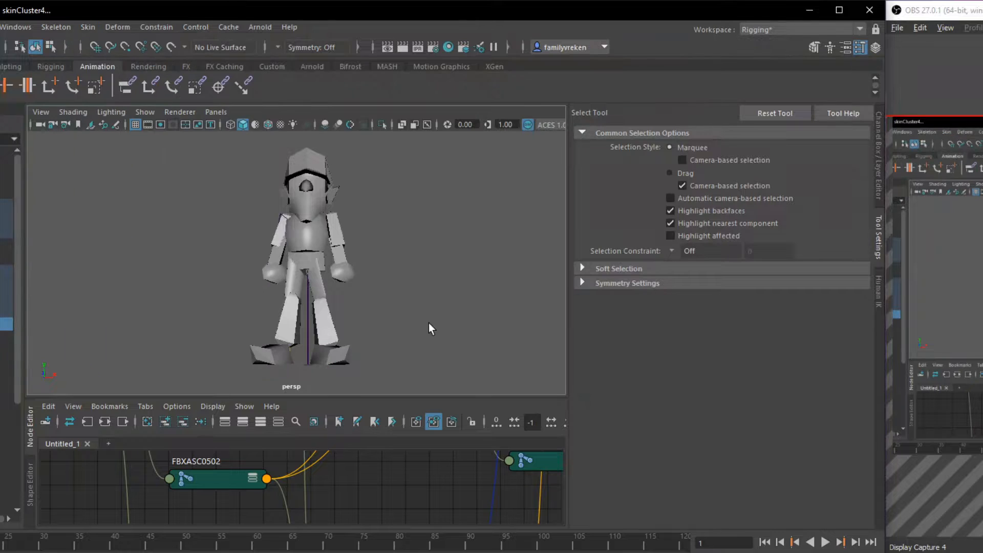
Bind the lower-leg mesh Room11 to joint FBXASC0497 with Bind Skin
left_click(327, 321)
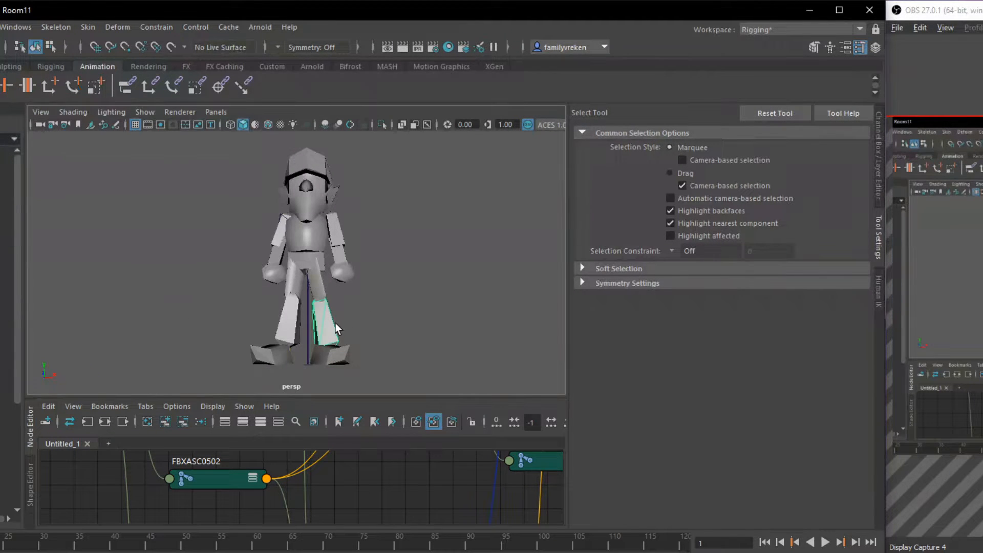
left_click(21, 298)
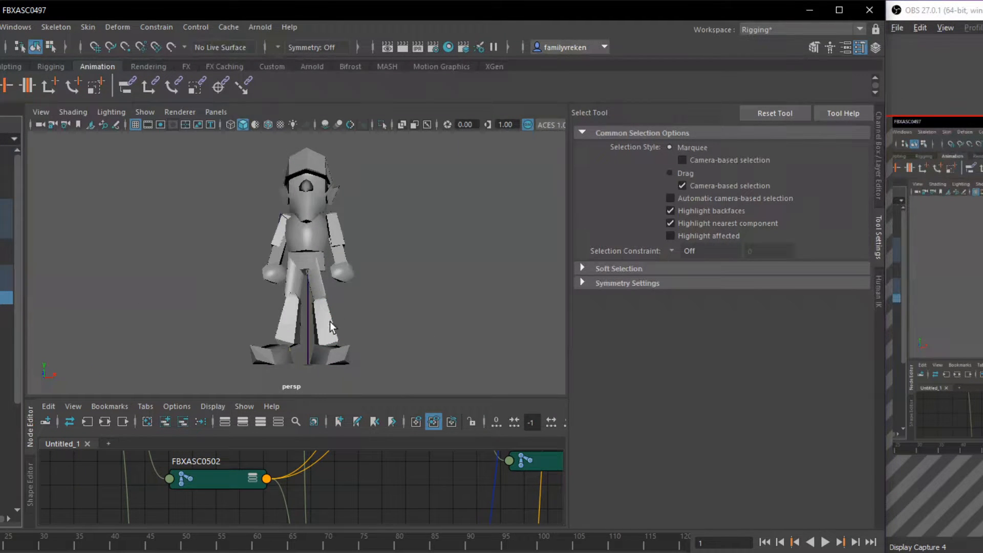
left_click(194, 152)
left_click(6, 285)
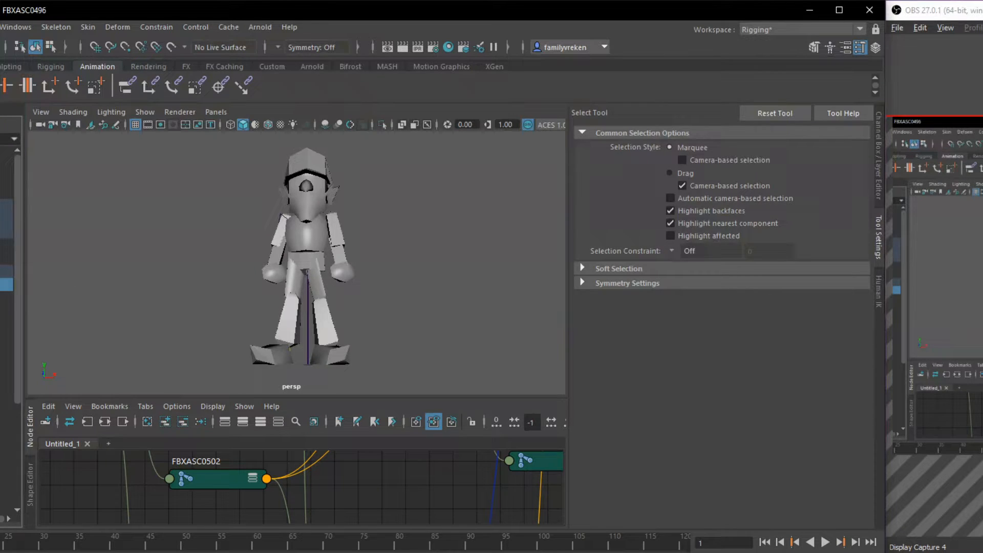
left_click(285, 331)
left_click(331, 331, "shift")
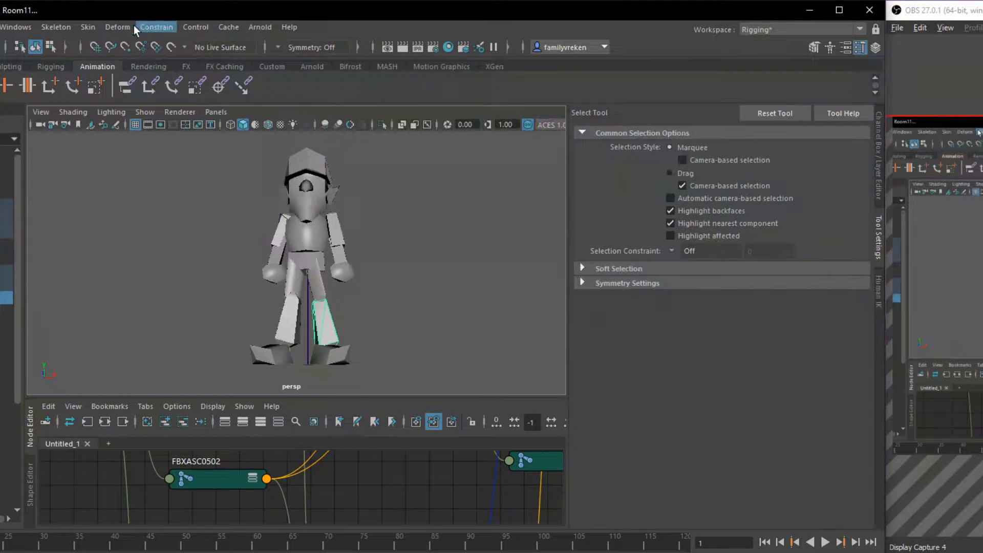
left_click(88, 26)
left_click(102, 59)
left_click(6, 285)
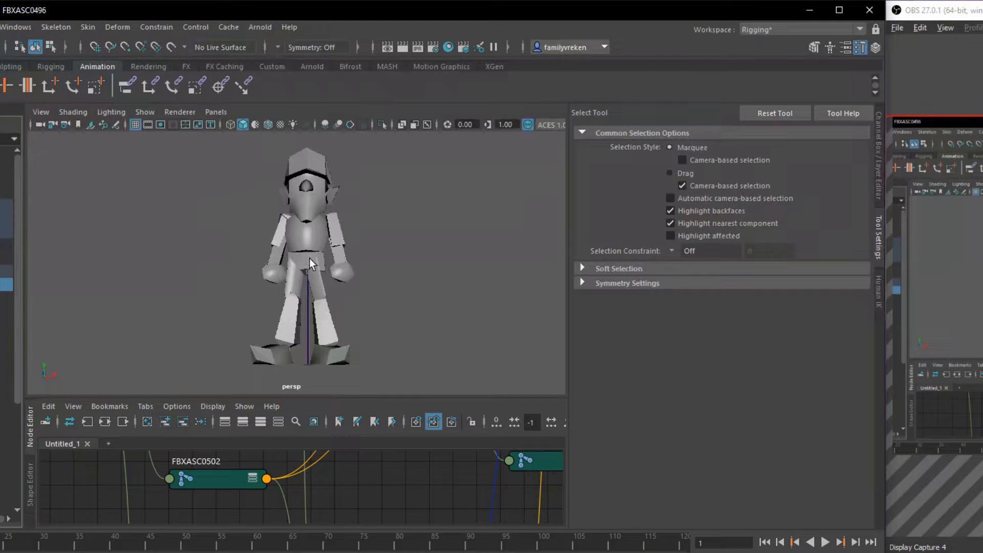
Open the Paint Skin Weights tool for the foot mesh Room18 and select its influence FBXASC0504
left_click(269, 354)
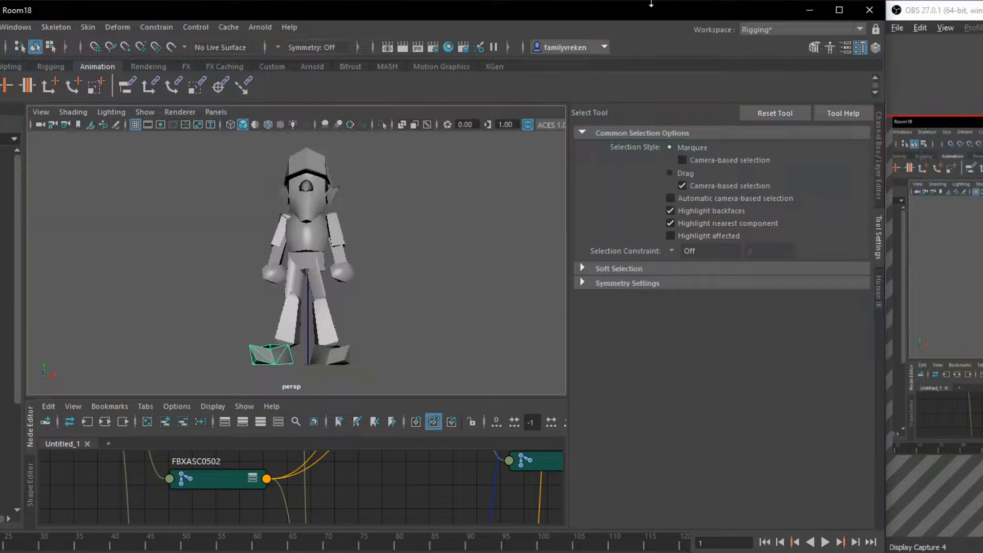
left_click(93, 29)
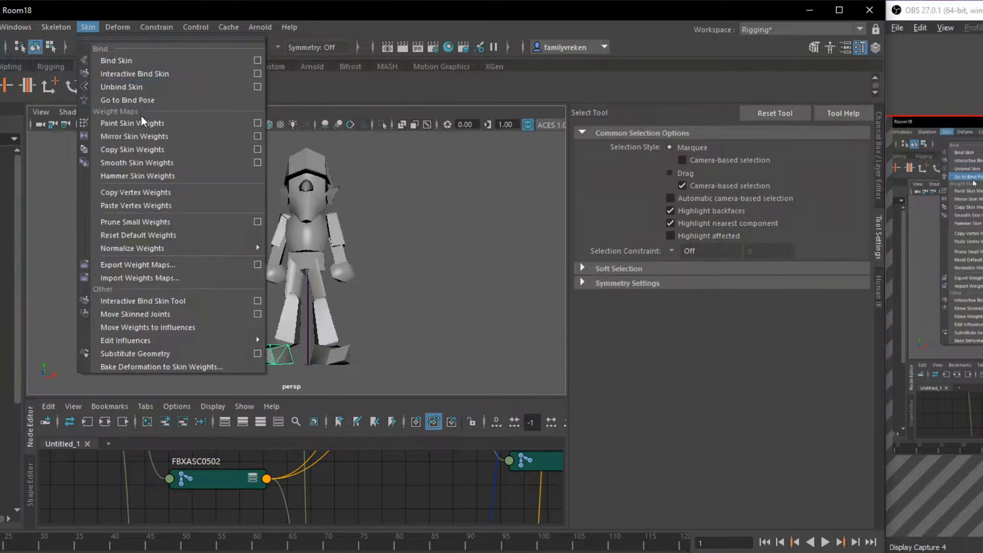
left_click(322, 303)
left_click(266, 352)
left_click(93, 29)
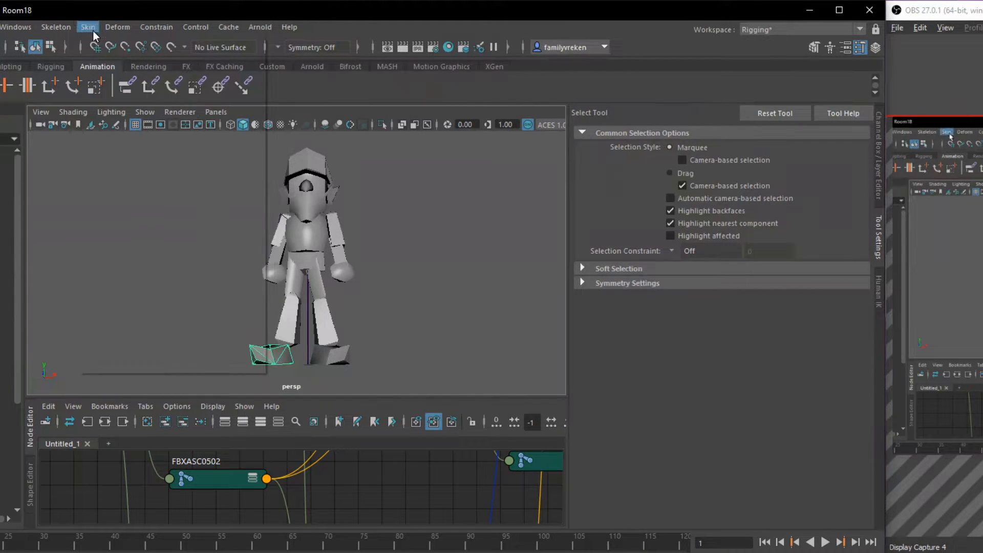
left_click(119, 116)
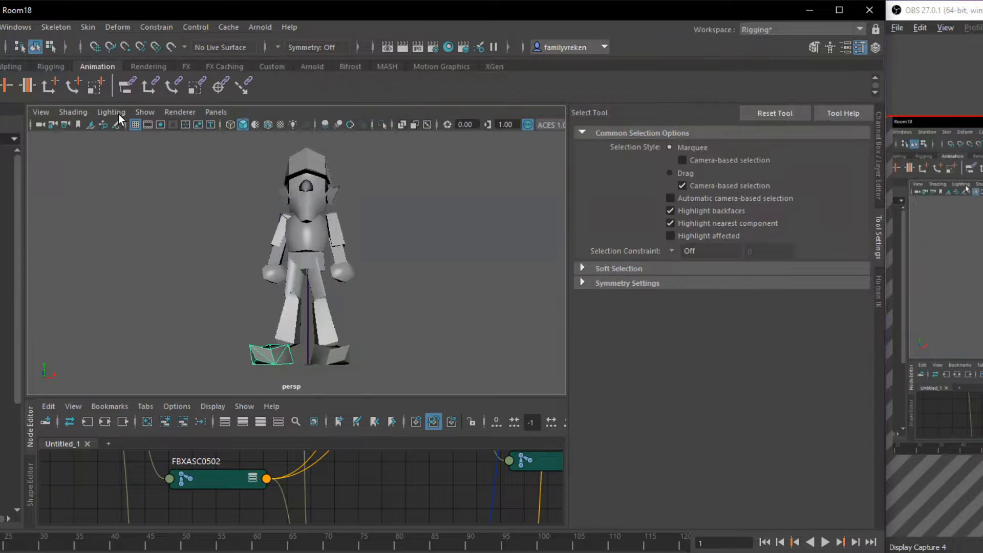
left_click(90, 27)
left_click(123, 123)
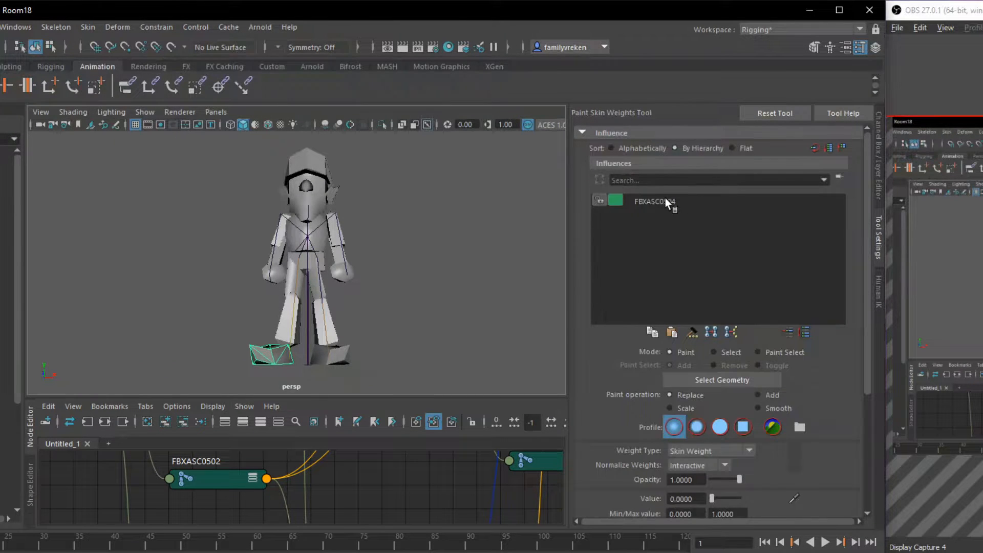
left_click(650, 200)
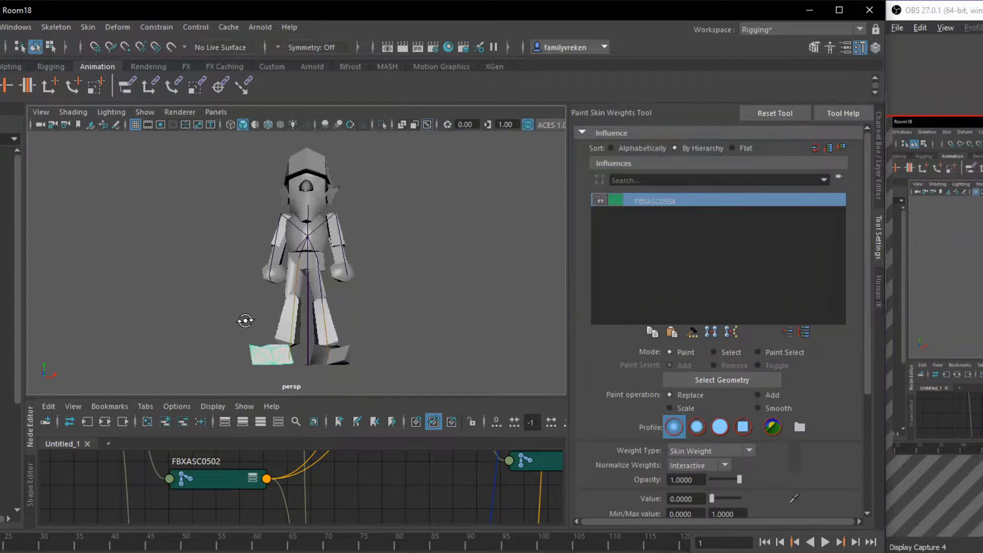
Examine the weighting of foot mesh Room18 from several sides, undo the last changes, and leave weight painting
mouse_move(245, 320)
left_mouse_down("alt")
mouse_move(275, 285)
mouse_move(277, 298)
mouse_move(367, 320)
left_mouse_up("alt")
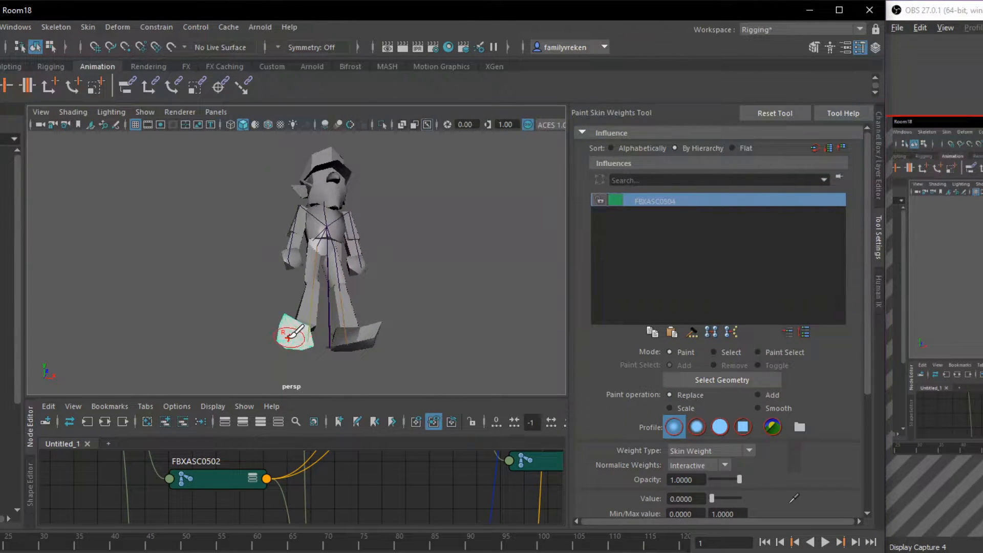
mouse_move(280, 333)
left_mouse_down("alt")
mouse_move(257, 320)
mouse_move(318, 308)
mouse_move(312, 272)
mouse_move(307, 312)
mouse_move(322, 304)
mouse_move(288, 324)
left_mouse_up("alt")
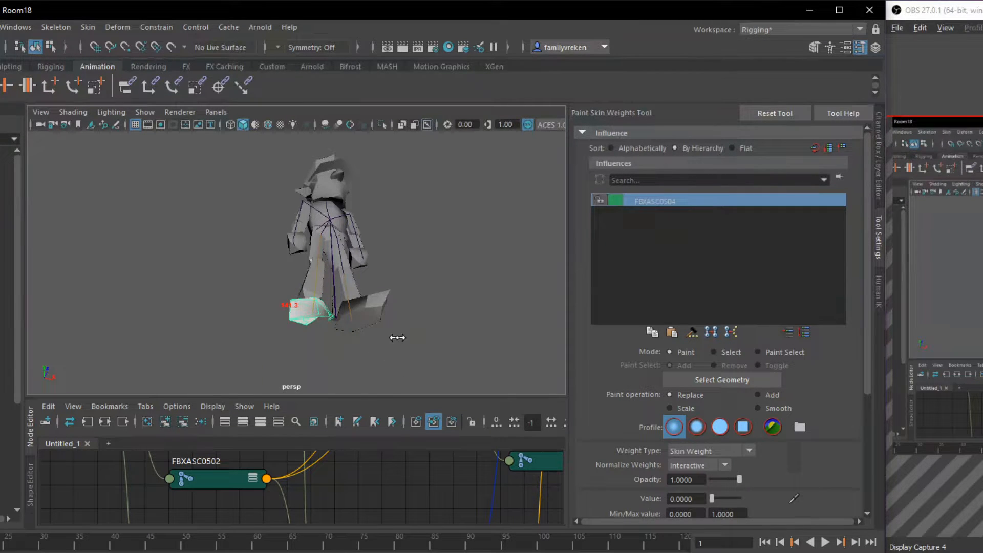
left_click_drag(397, 338, 362, 341)
key("ctrl+z")
key("ctrl+z")
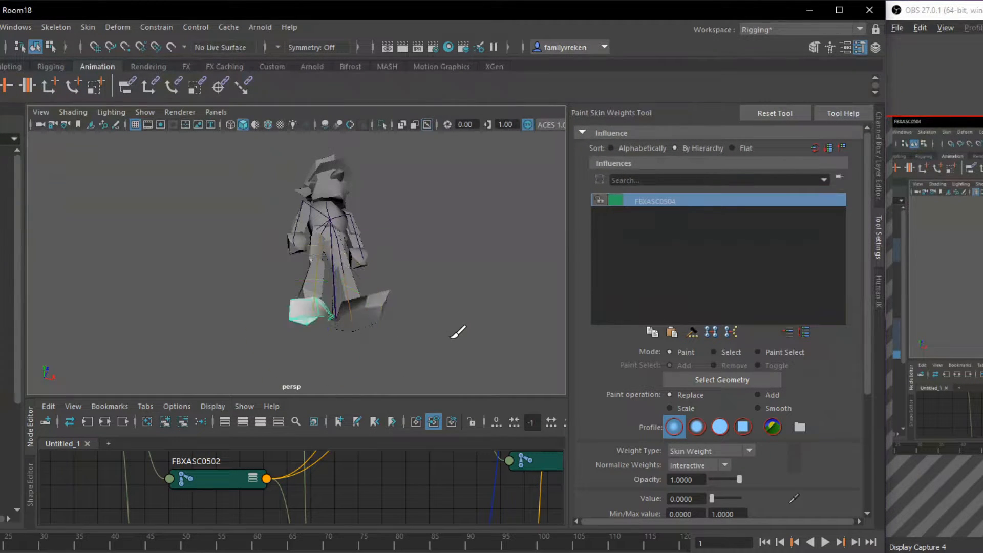
mouse_move(458, 332)
left_mouse_down("alt")
mouse_move(383, 336)
mouse_move(355, 324)
mouse_move(333, 293)
mouse_move(262, 308)
mouse_move(447, 347)
mouse_move(435, 363)
left_mouse_up("alt")
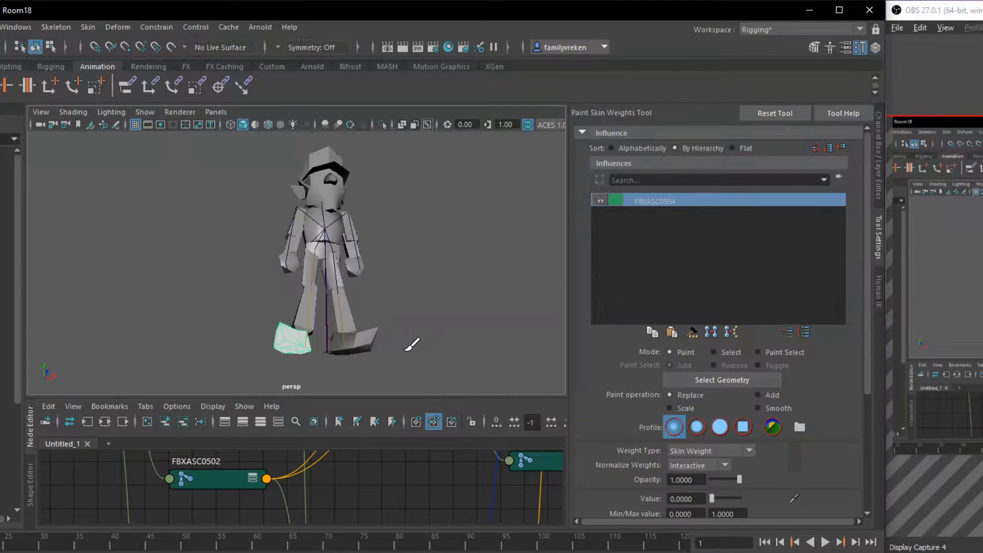
mouse_move(455, 343)
left_mouse_down("alt")
mouse_move(377, 331)
mouse_move(379, 347)
left_mouse_up("alt")
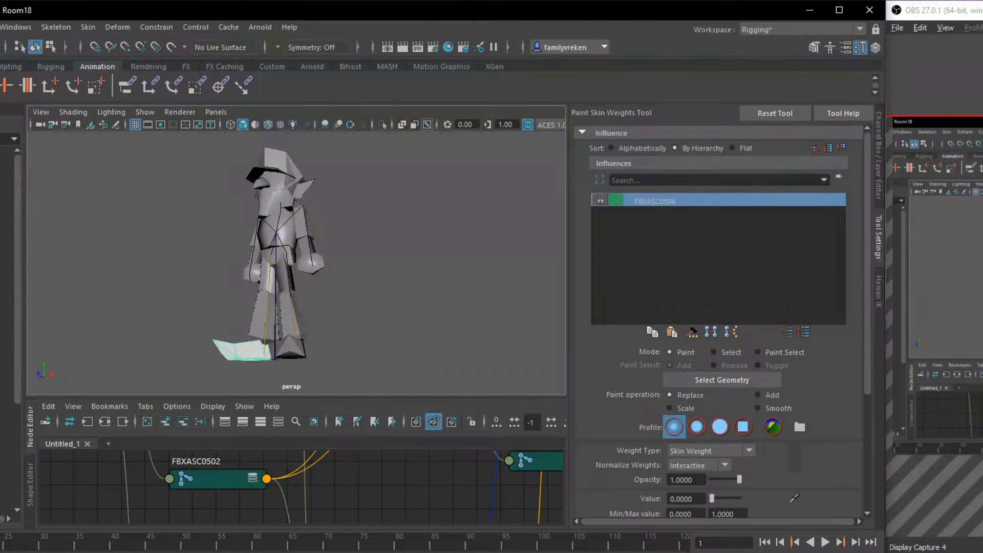
key("q")
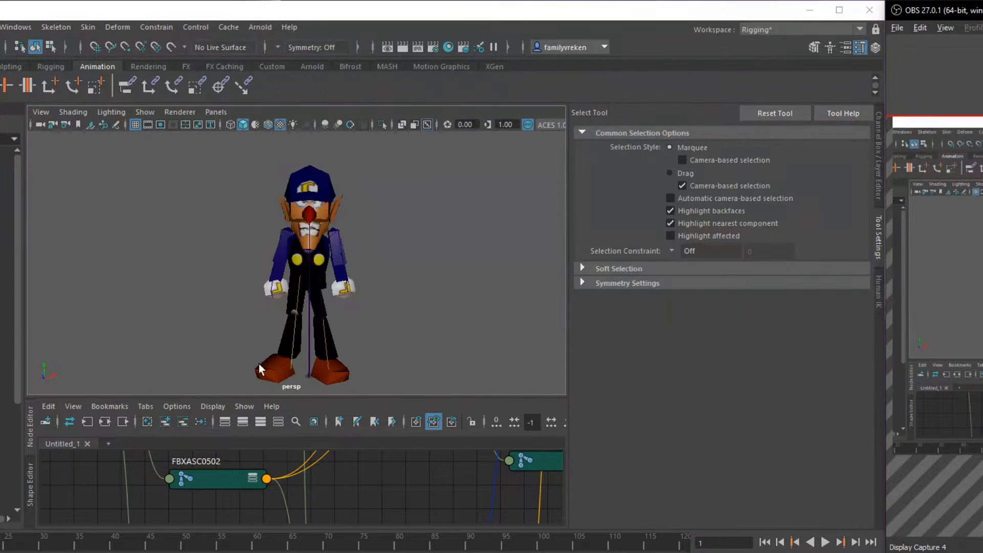
Examine the textured character with its joints from the face and torso down to the legs and feet
left_click(410, 305)
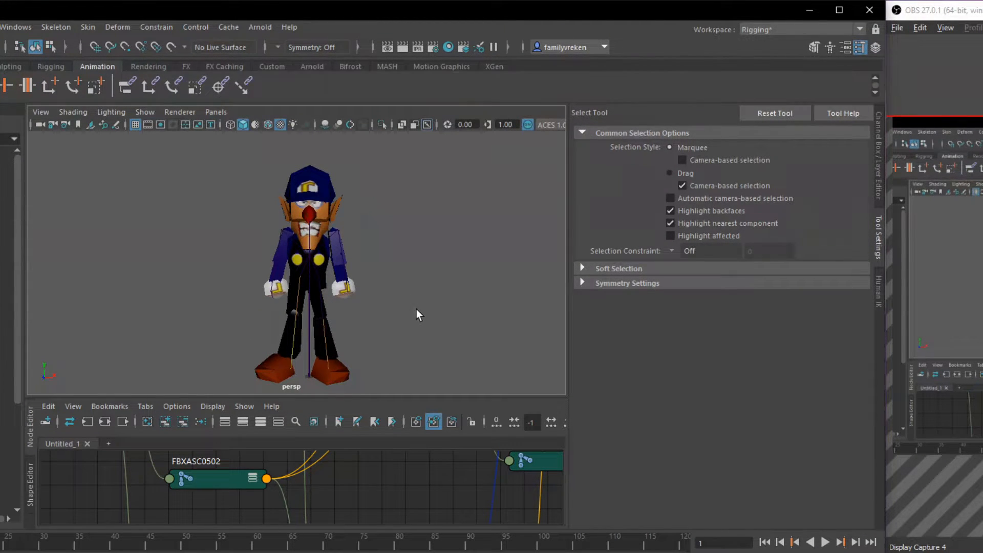
left_click_drag(416, 308, 417, 296, "alt")
scroll(360, 196, "up", 10)
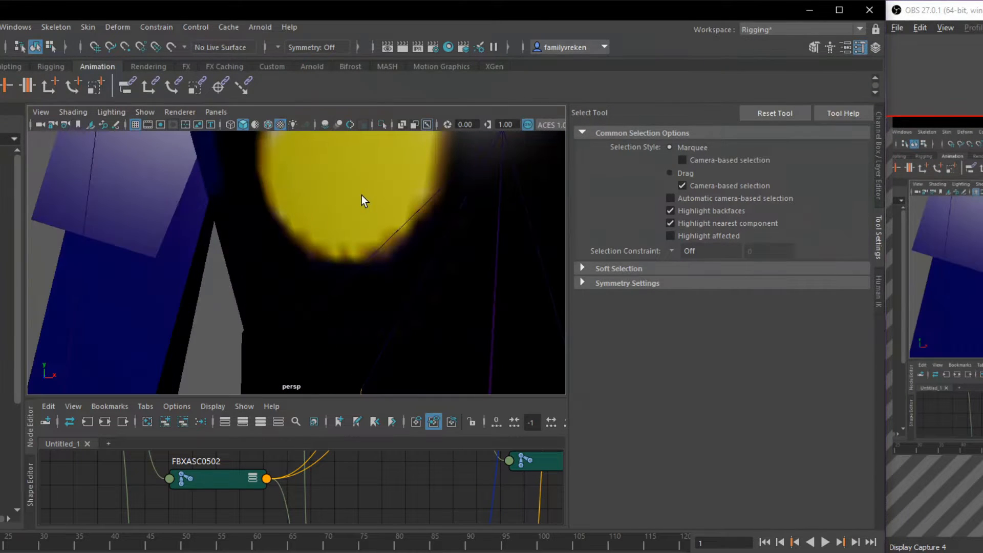
middle_click_drag(362, 196, 247, 254, "alt")
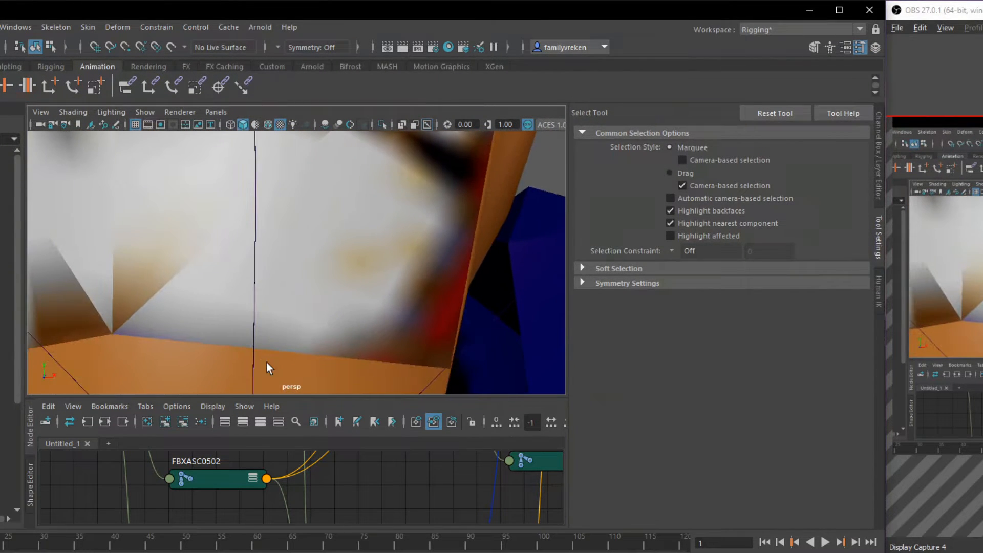
scroll(267, 353, "down", 5)
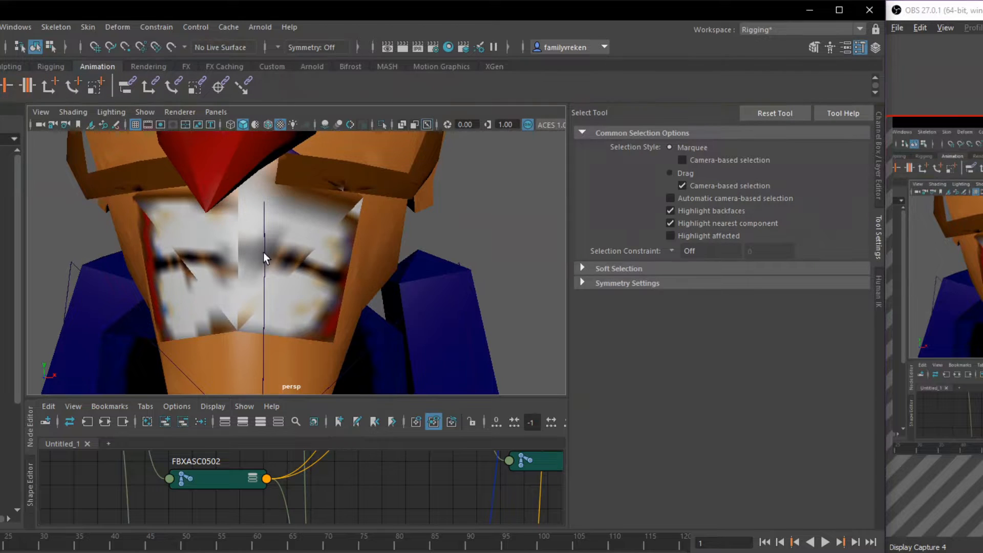
left_click_drag(305, 198, 327, 239, "alt")
middle_click_drag(337, 244, 297, 246, "alt")
scroll(335, 284, "down", 5)
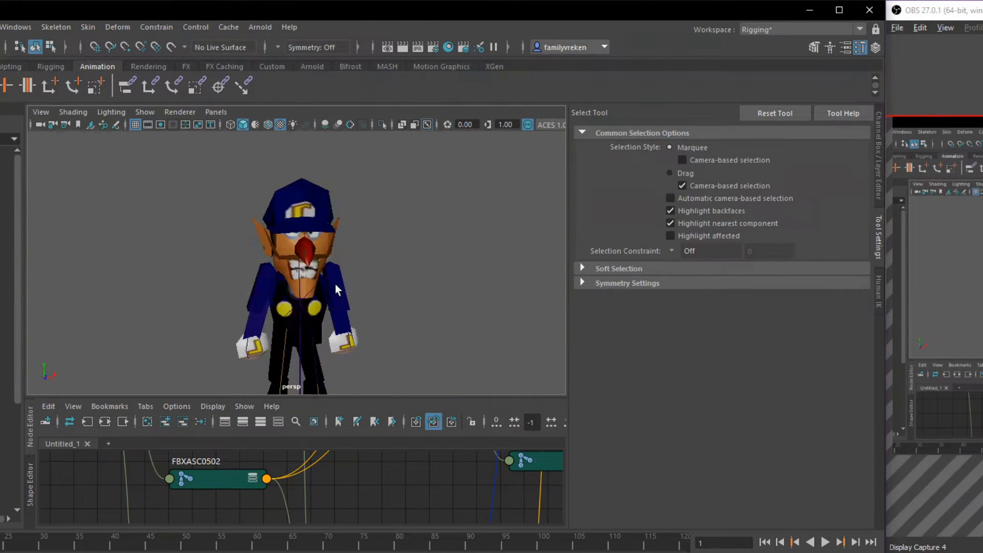
left_click_drag(335, 284, 346, 272, "alt")
middle_click_drag(384, 301, 378, 237, "alt")
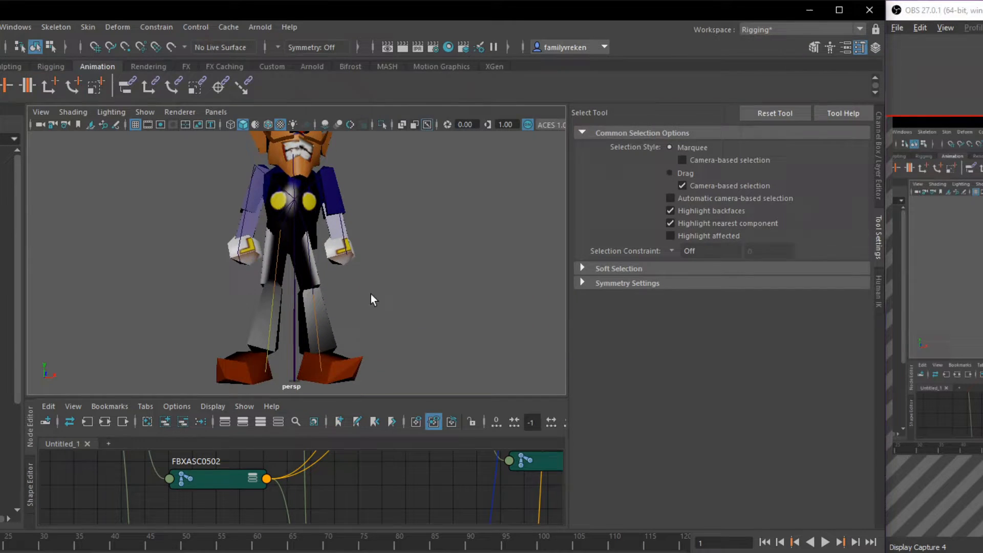
Try assigning a new Phong material to the lower-leg mesh Room16 and close its attributes
left_click(261, 339)
right_click(261, 339)
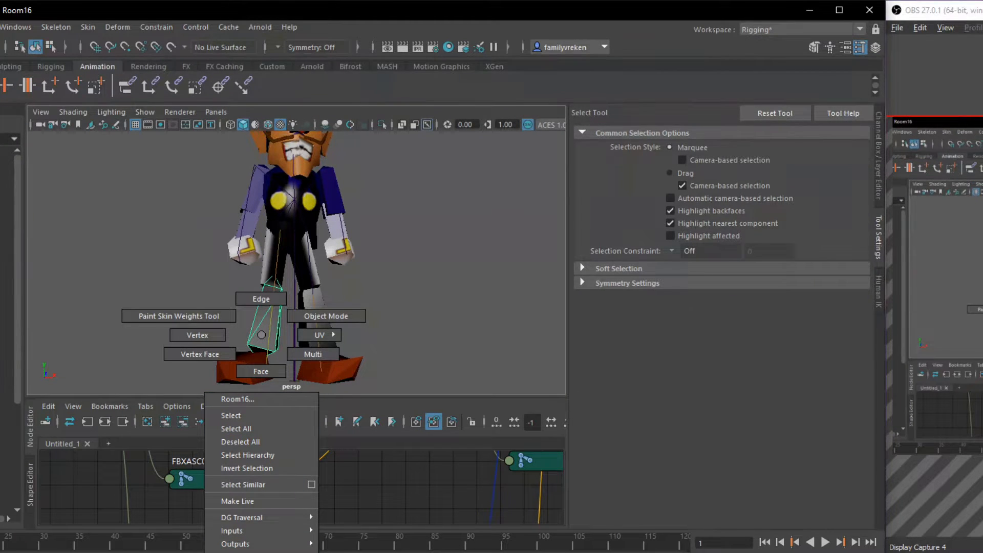
right_click_drag(261, 339, 263, 342)
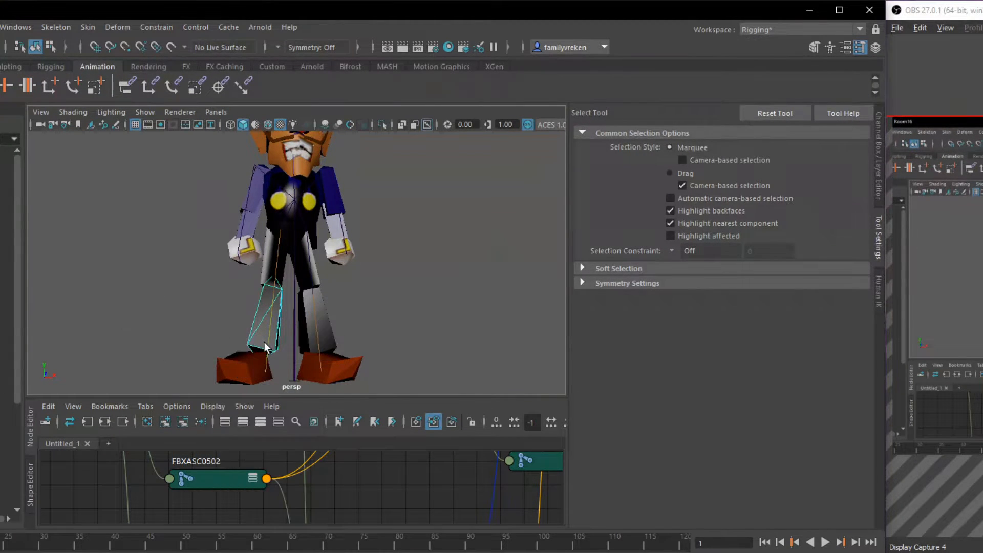
middle_click_drag(464, 285, 460, 169, "alt")
right_click_drag(269, 180, 277, 515)
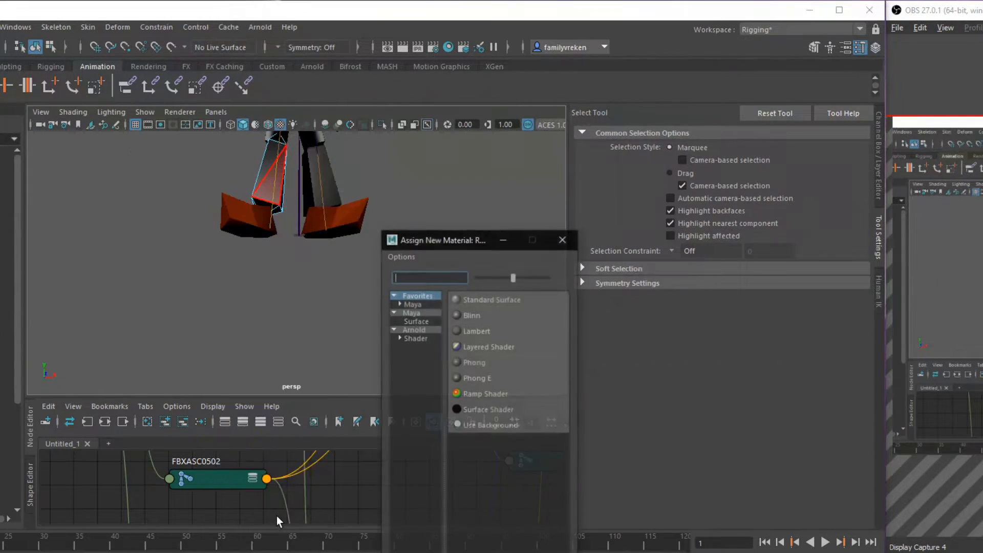
left_click_drag(474, 242, 468, 98)
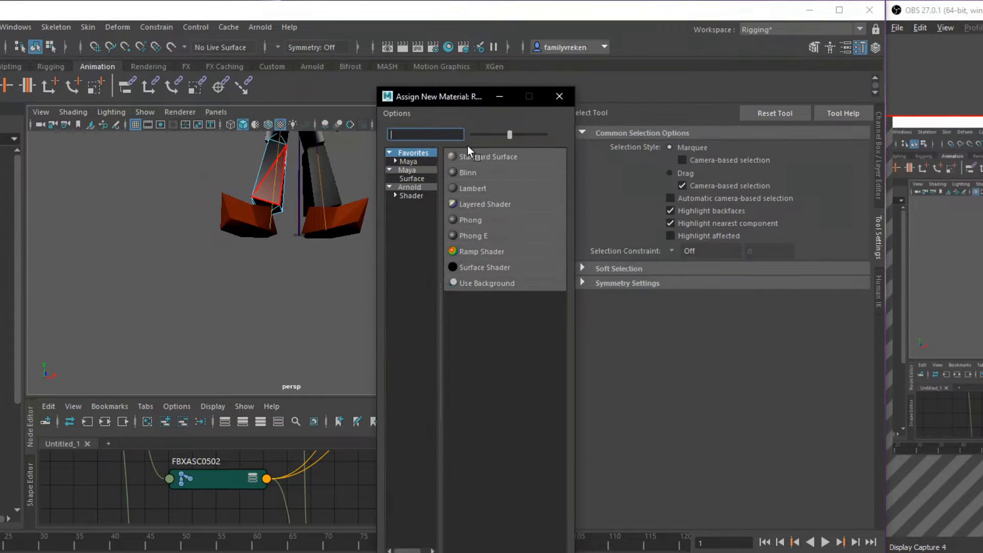
left_click(460, 222)
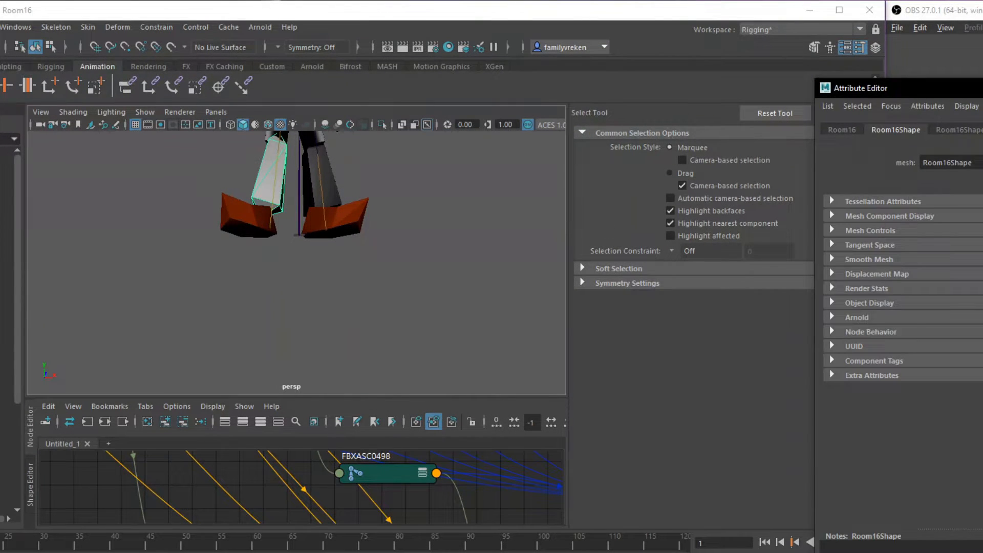
left_click_drag(982, 94, 561, 80)
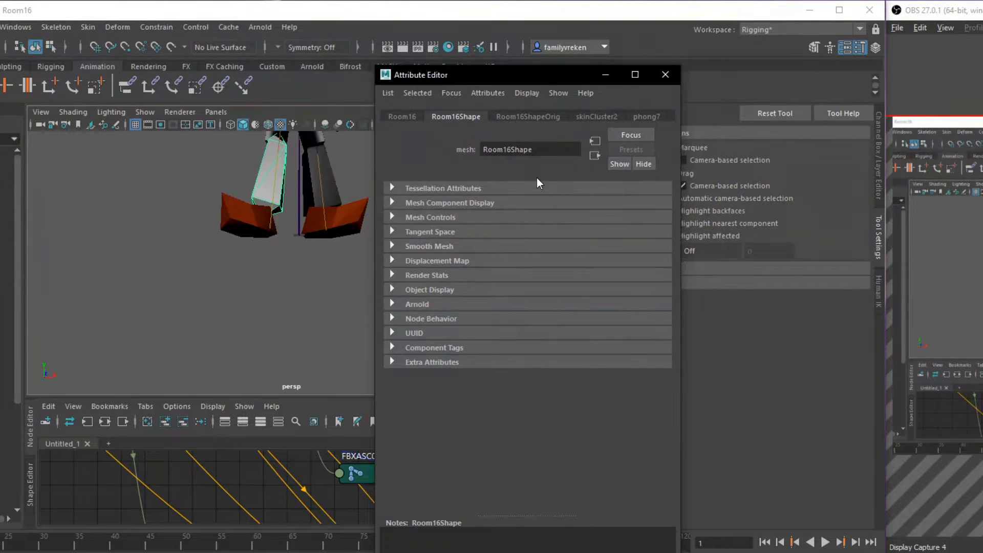
left_click_drag(563, 73, 452, 74)
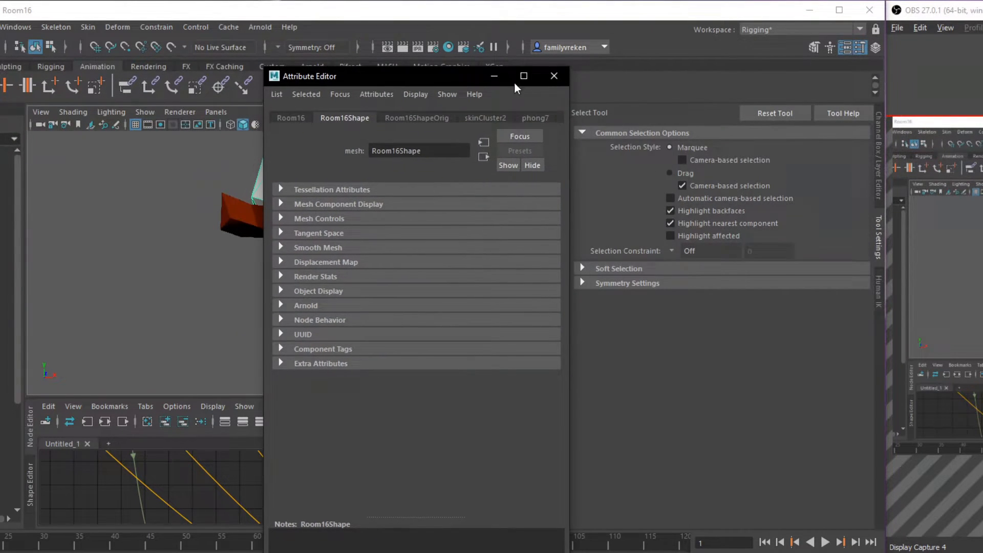
left_click(552, 76)
Assign another new Phong material to the lower-leg mesh Room16 and connect a File texture node to its Color
right_click_drag(263, 178, 236, 515)
left_click(466, 220)
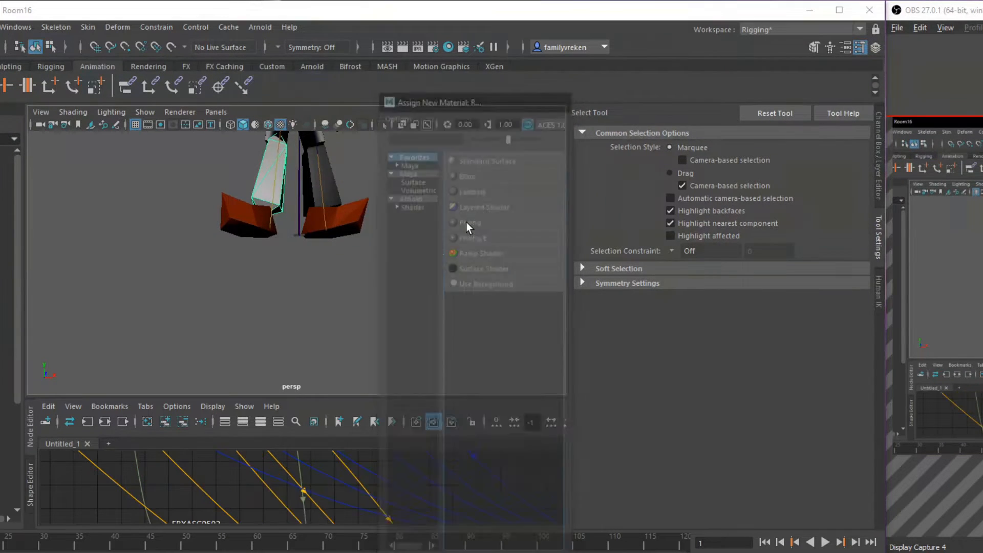
left_click(497, 232)
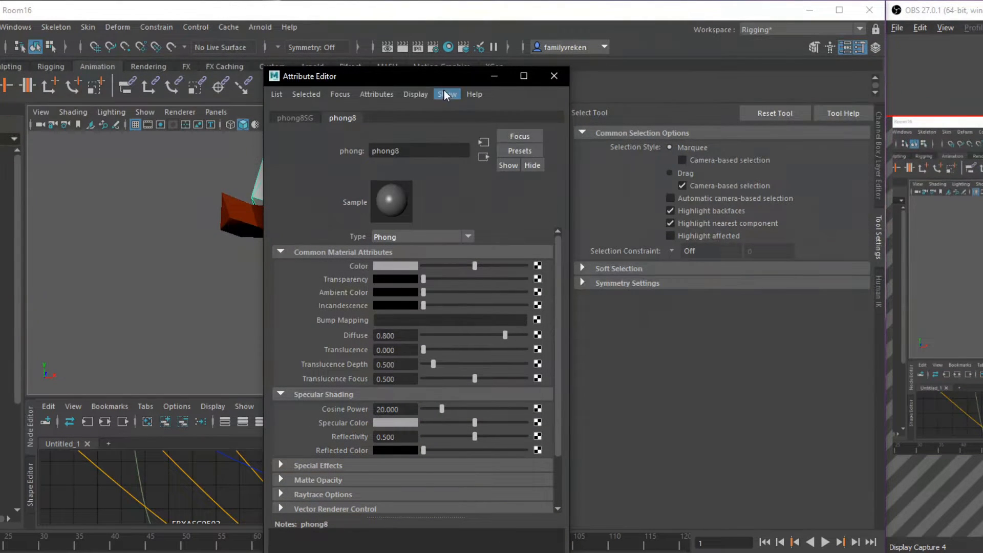
left_click_drag(424, 76, 233, 49)
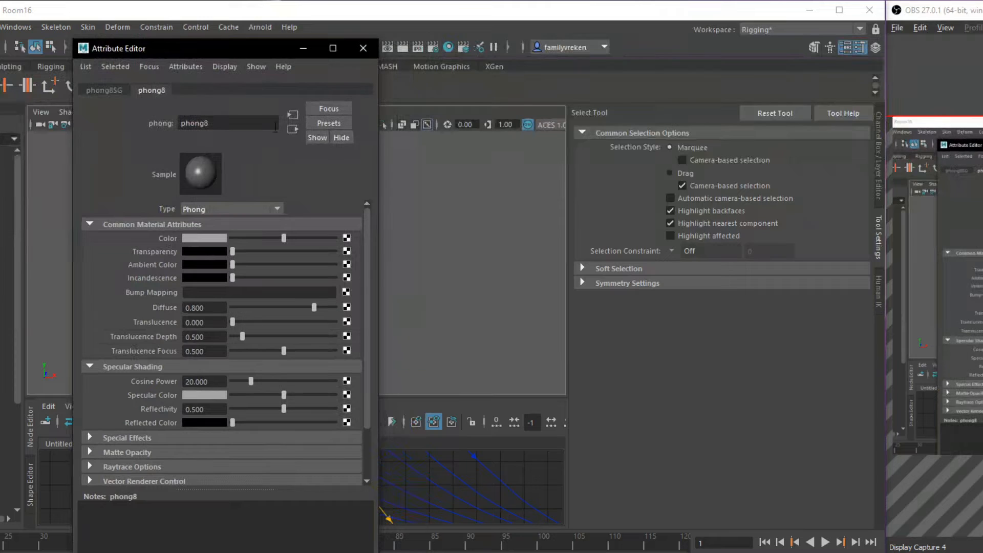
left_click(347, 238)
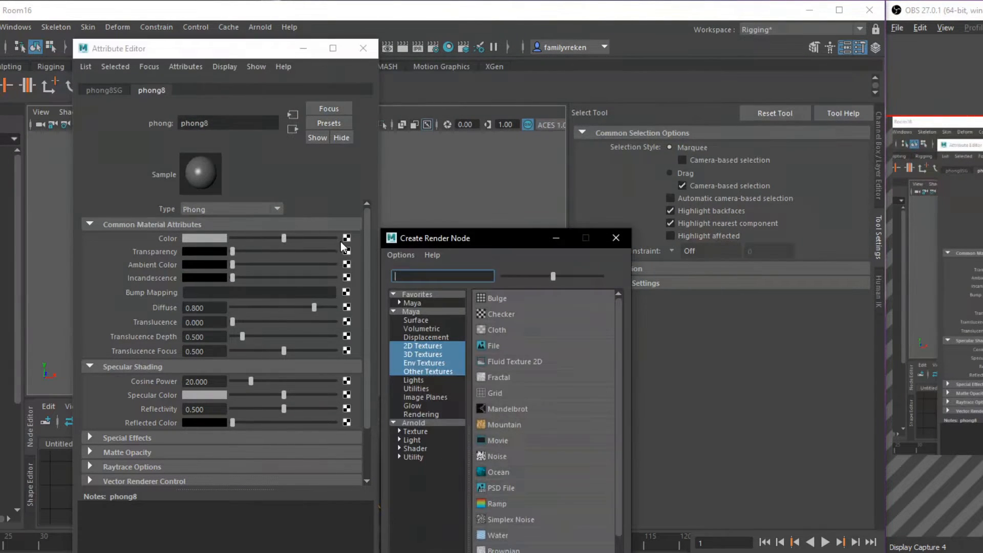
left_click(496, 348)
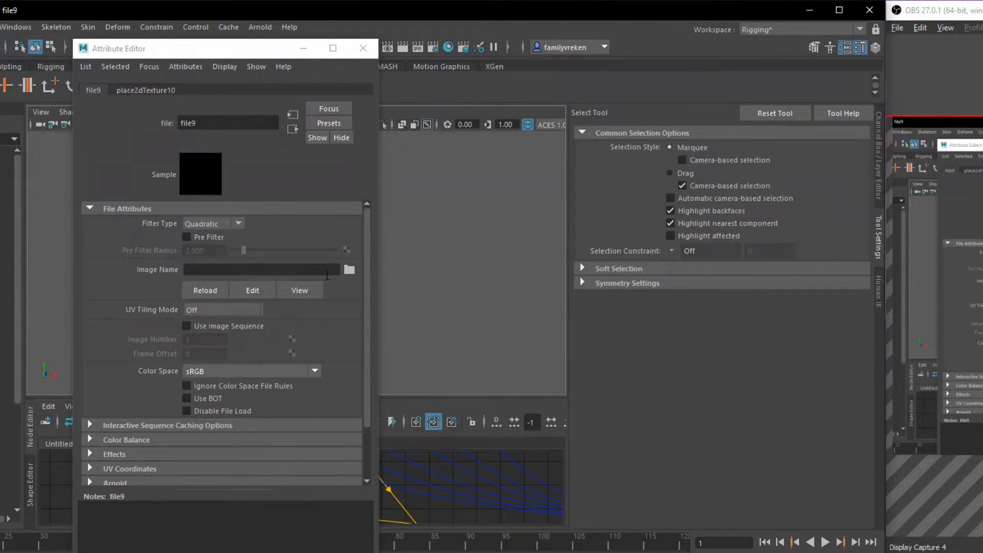
Load pants.bmp from the Desktop's waluigi folder into the lower-leg material's File texture and close its attributes
left_click(349, 275)
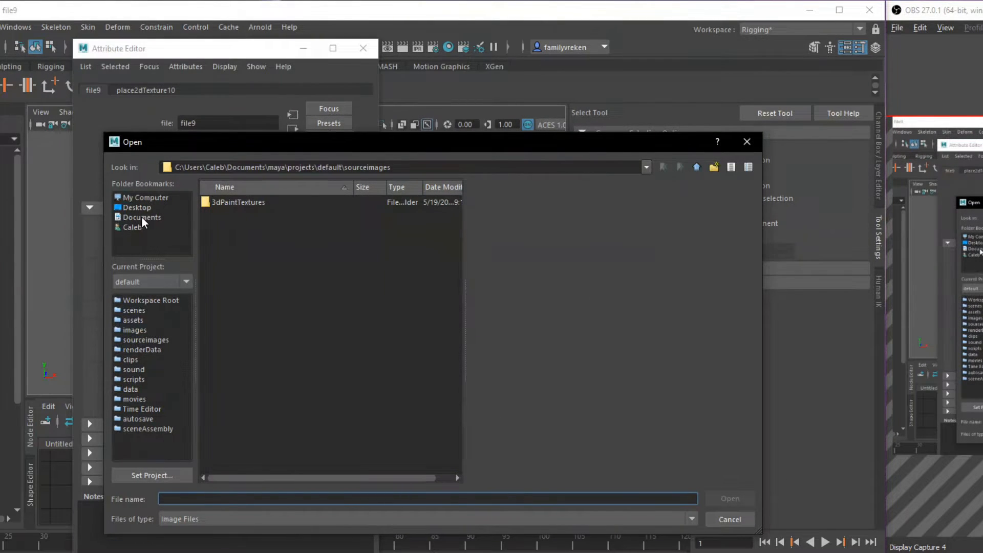
left_click(136, 207)
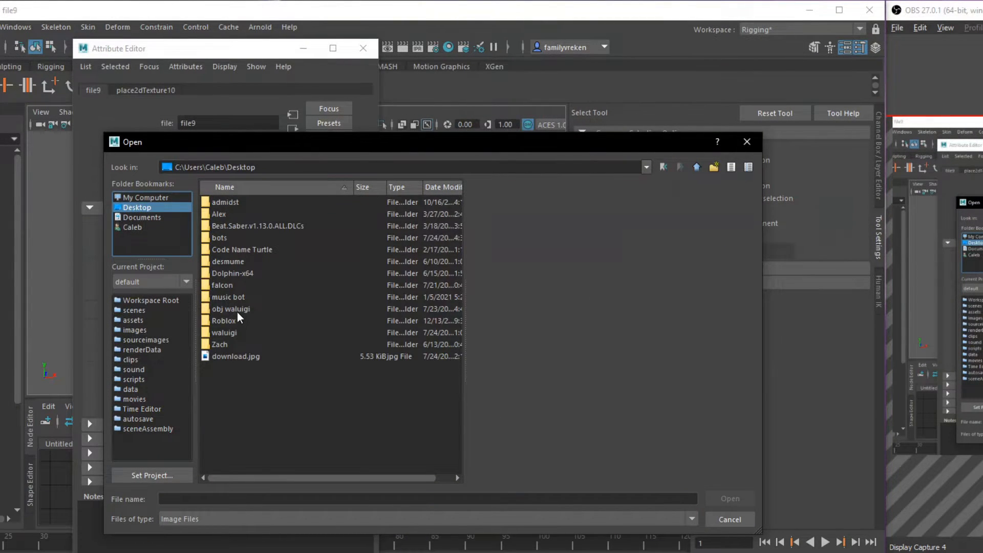
left_click(228, 249)
left_click(233, 273)
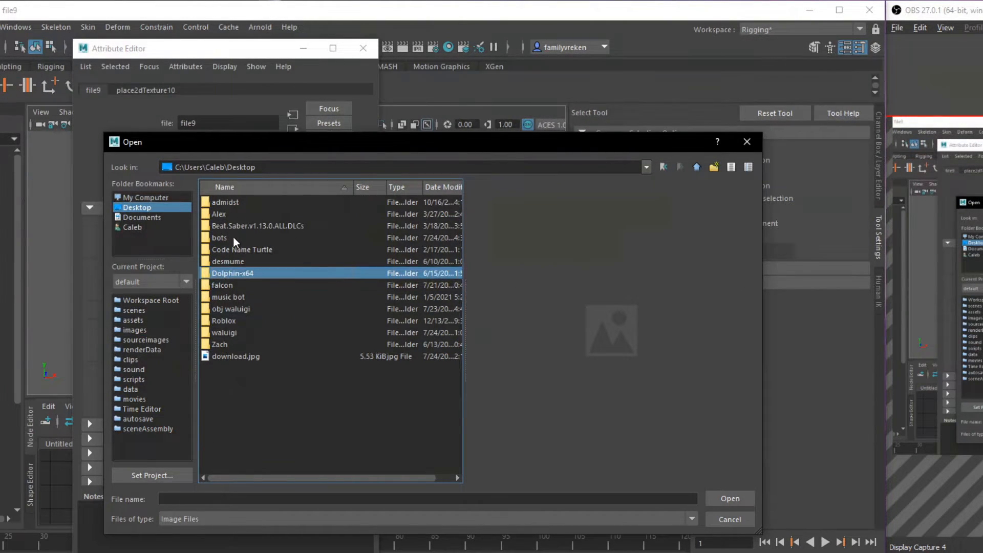
double_click(214, 333)
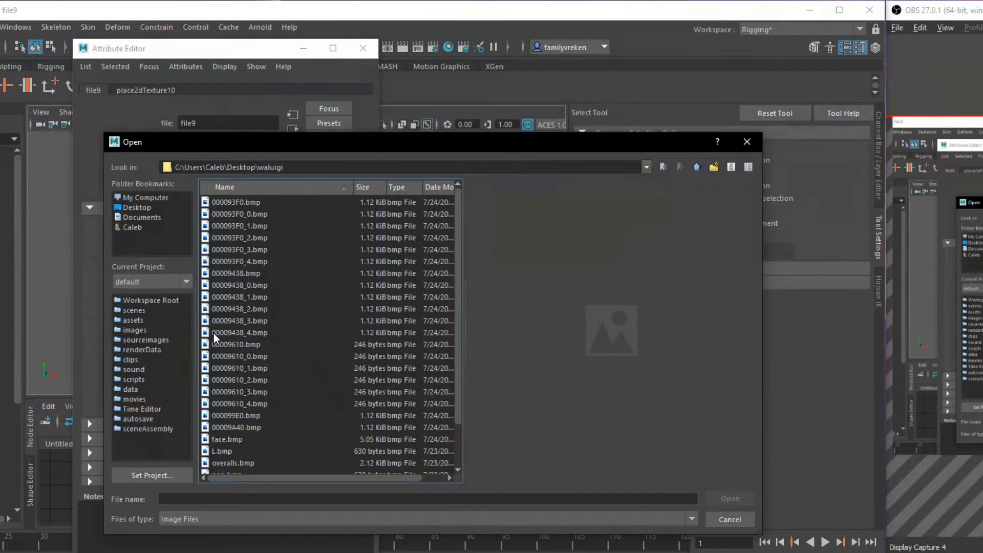
scroll(248, 334, "down", 2)
double_click(234, 437)
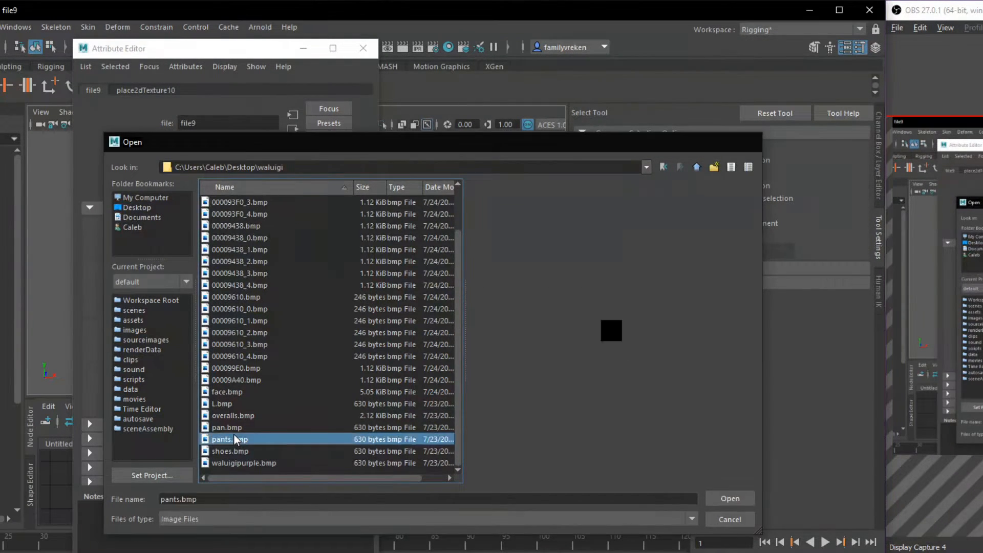
left_click(363, 49)
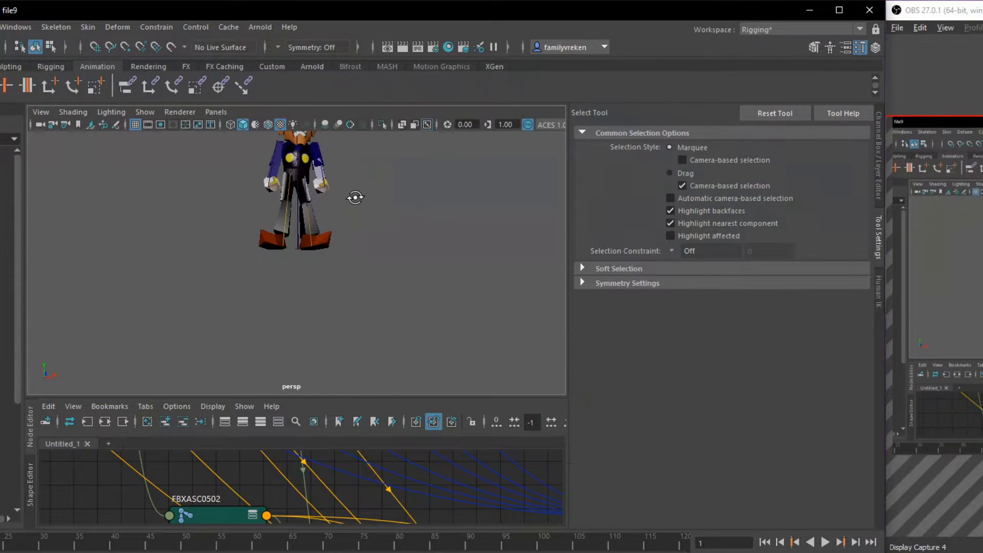
Examine the UV layout of head mesh Room08 in the UV Editor using the Maya Classic workspace, and close the UV windows
middle_click_drag(351, 228, 335, 343, "alt")
left_click(305, 228)
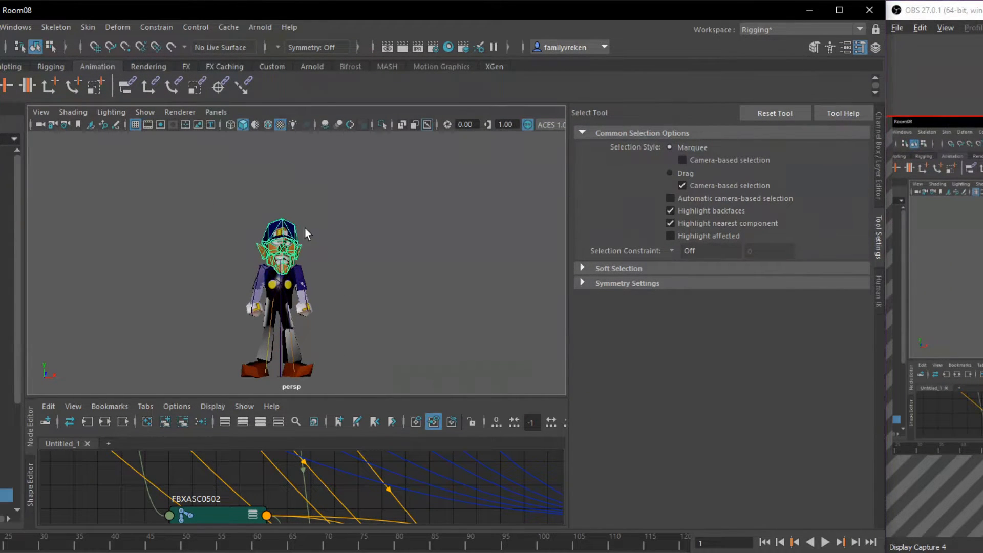
left_click(752, 30)
left_click(758, 46)
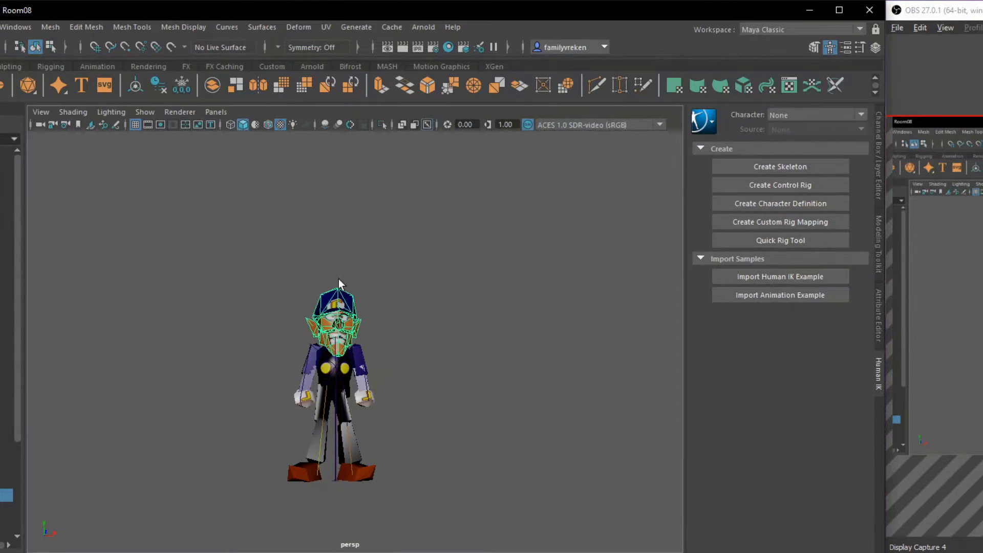
left_click(325, 27)
left_click(338, 45)
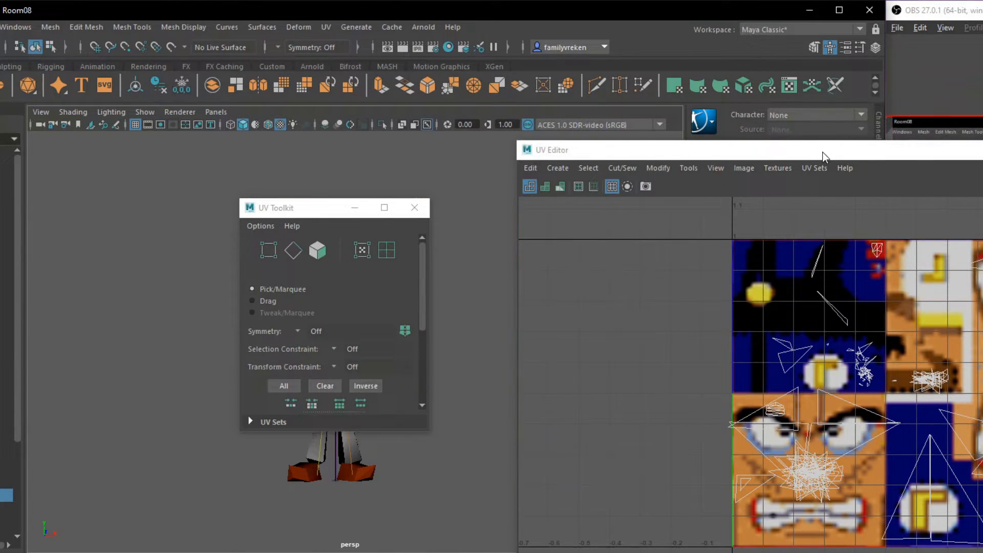
left_click_drag(822, 152, 397, 99)
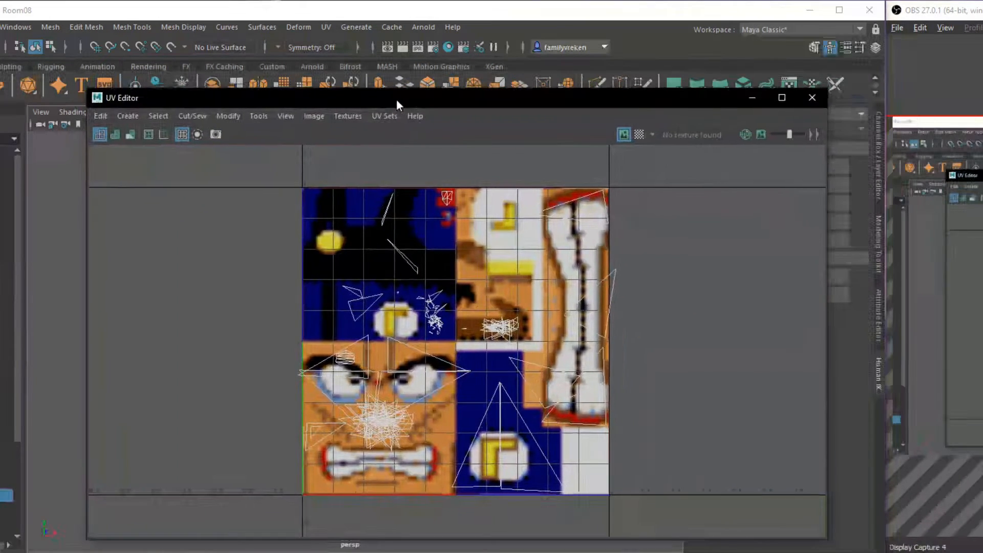
left_click(811, 96)
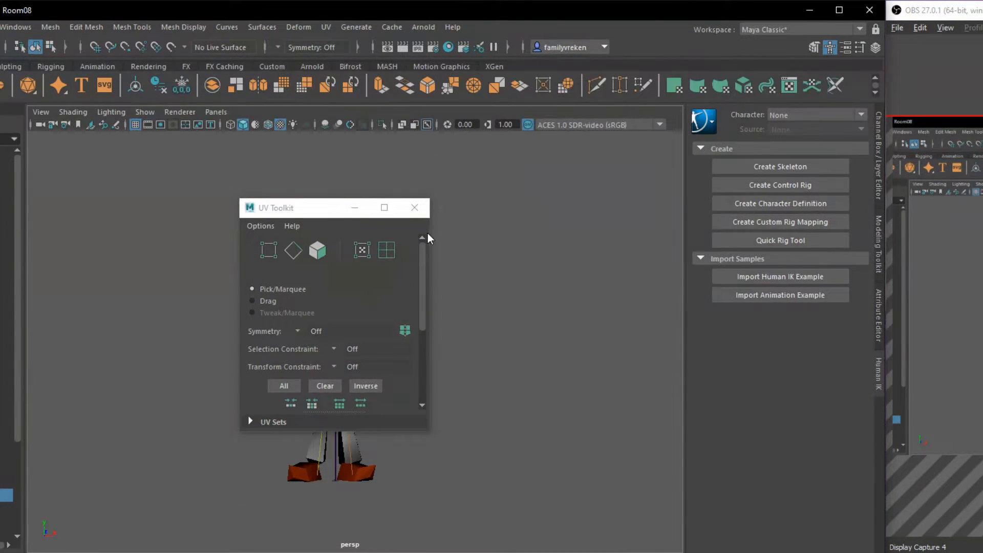
left_click(414, 208)
left_click(508, 287)
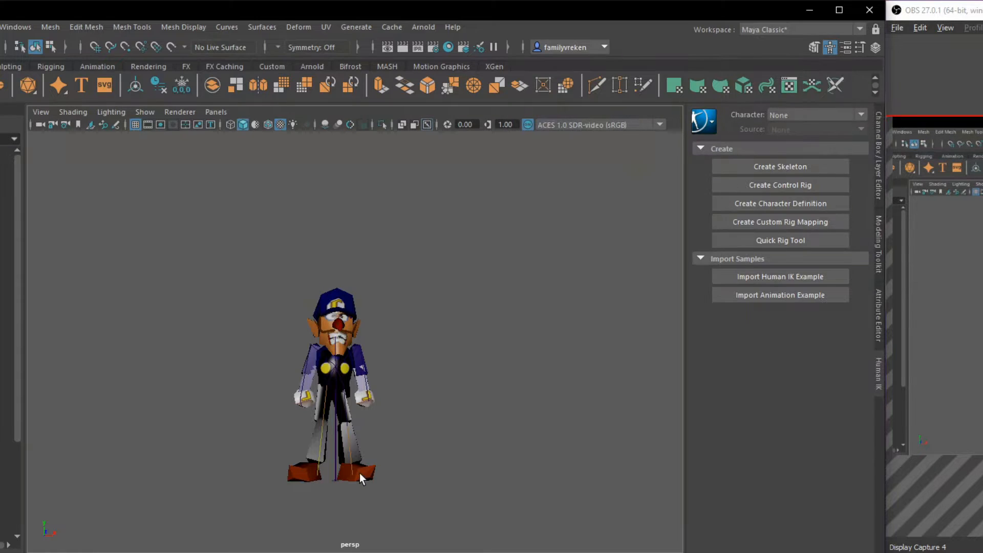
left_click(309, 444)
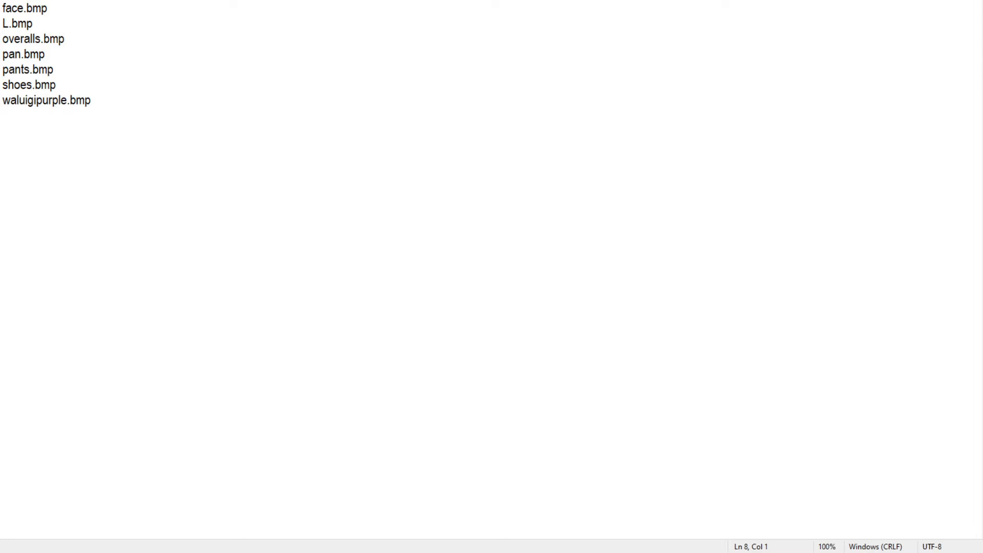
In Notepad, review the list of texture file names from face.bmp to waluigipurple.bmp
left_click_drag(110, 116, 153, 26)
left_click(228, 99)
left_click_drag(140, 128, 3, 15)
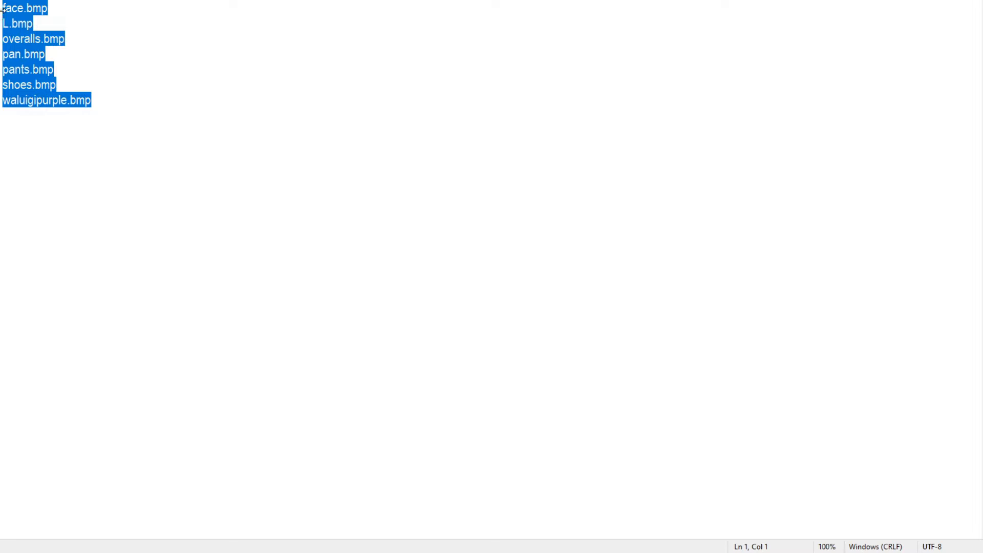
left_click(5, 11)
left_click_drag(183, 99, 3, 6)
left_click(198, 114)
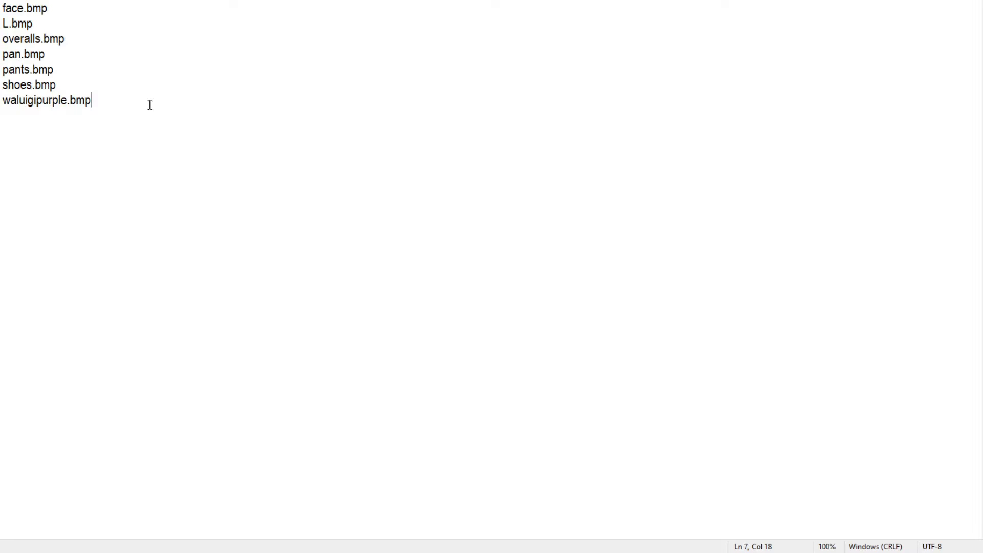
left_click_drag(149, 103, 3, 4)
left_click(80, 66)
left_click(124, 105)
left_click_drag(125, 105, 2, 6)
left_click(199, 106)
left_click_drag(199, 105, 2, 20)
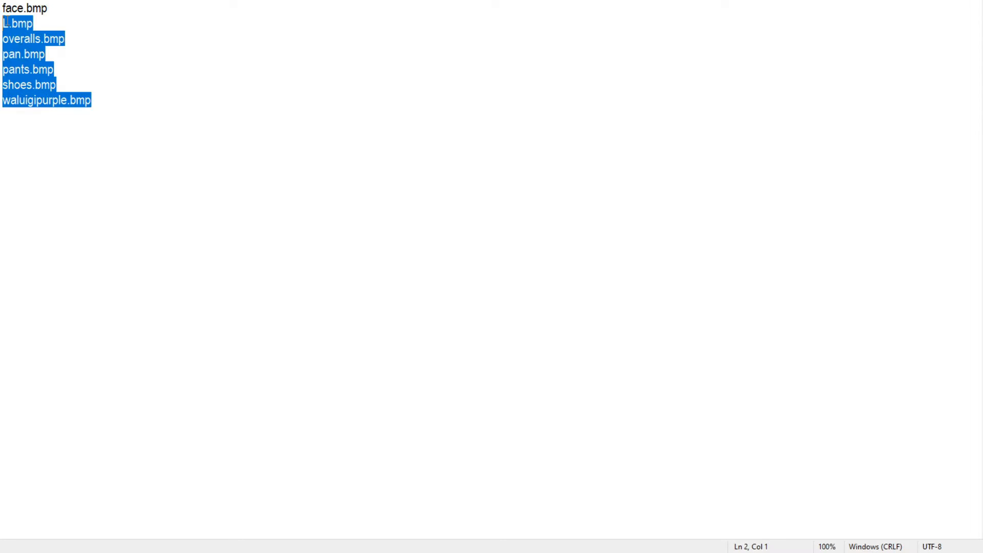
left_click(176, 94)
left_click_drag(146, 100, 2, 6)
left_click(198, 114)
left_click_drag(34, 84, 65, 101)
left_click(182, 124)
left_click(140, 123)
left_click_drag(140, 122, 2, 82)
left_click(178, 105)
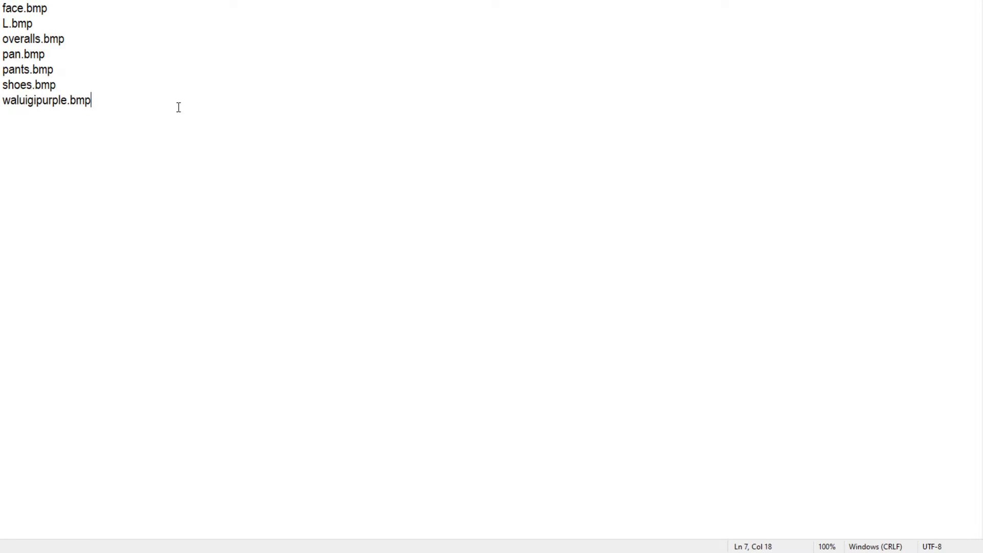
left_click_drag(177, 105, 2, 14)
left_click(210, 110)
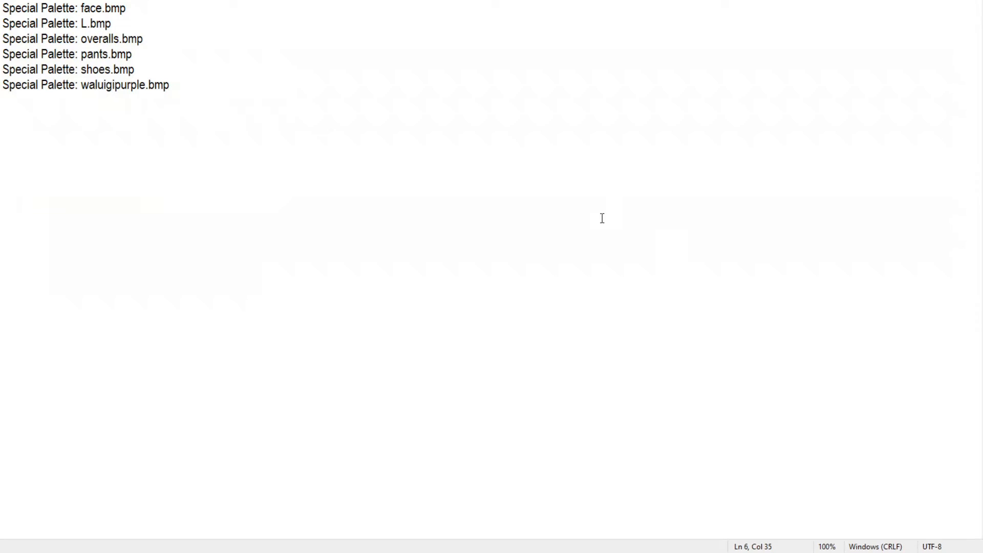
Examine the Special Palette entries for each texture, from face.bmp to waluigipurple.bmp, in the text file
key("Up")
key("Up")
left_click(139, 13)
left_click(203, 170)
left_click(114, 157)
left_click_drag(3, 85, 3, 7)
left_click(147, 65)
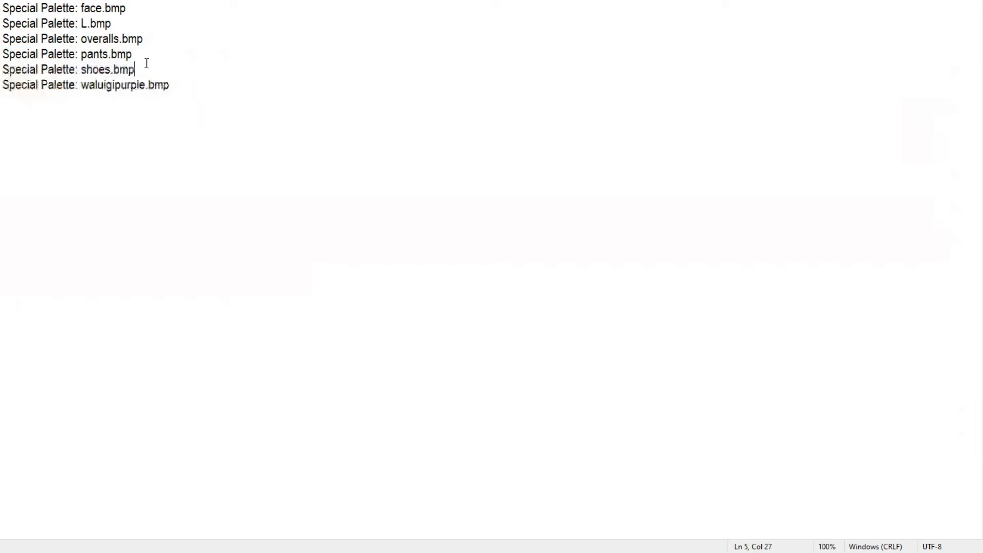
left_click(269, 99)
left_click_drag(238, 129, 112, 137)
left_click(230, 174)
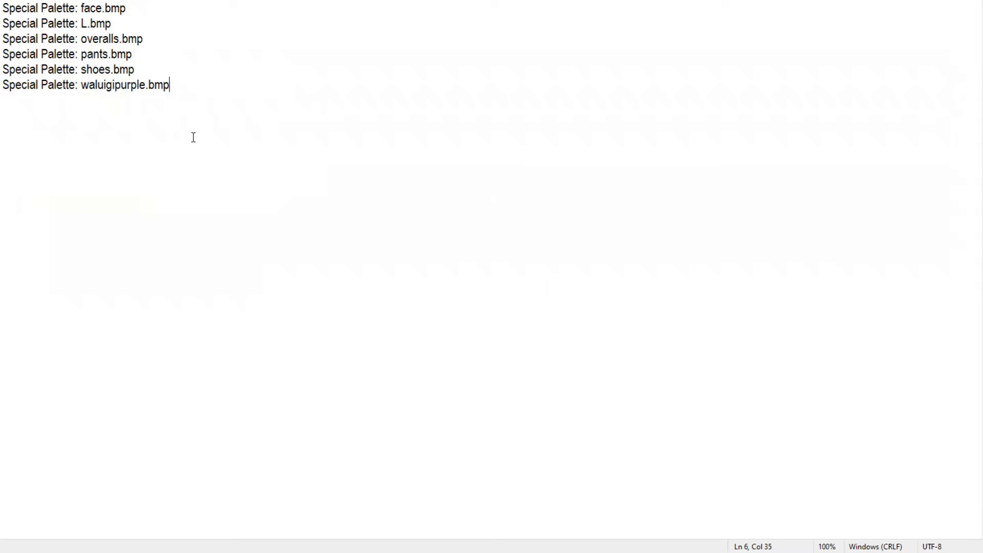
Try adding "Alt: waluigigreen.bmp" below the waluigipurple.bmp entry and beginning a second "Alt" line
left_click(208, 75)
left_click(204, 93)
key("Return")
type("Alt: waluigigreen.b")
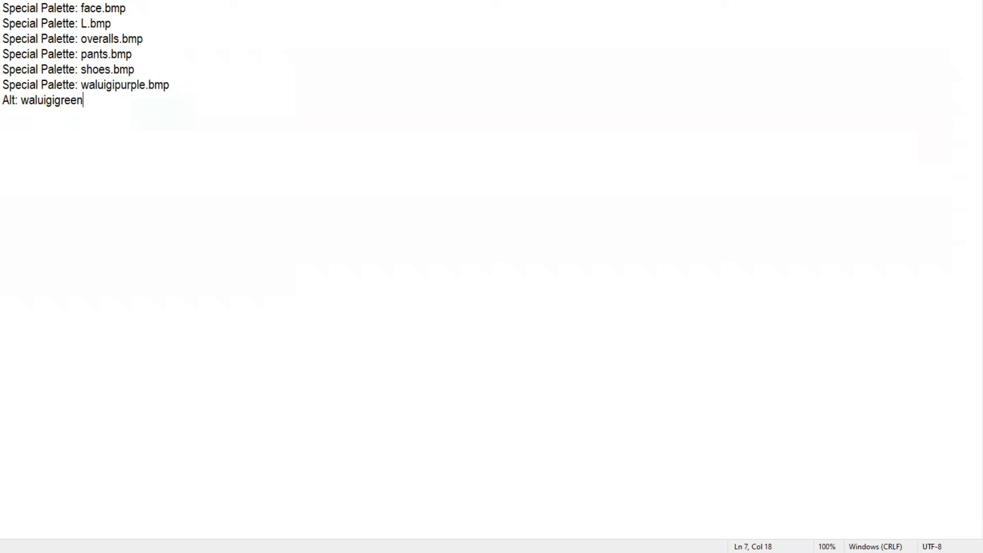
type("mp")
key("Return")
type("Alt")
Delete the Alt lines below the Special Palette entries
key("shift+Up")
key("shift+Home")
left_click(65, 140)
left_click_drag(38, 114, 2, 100)
key("BackSpace")
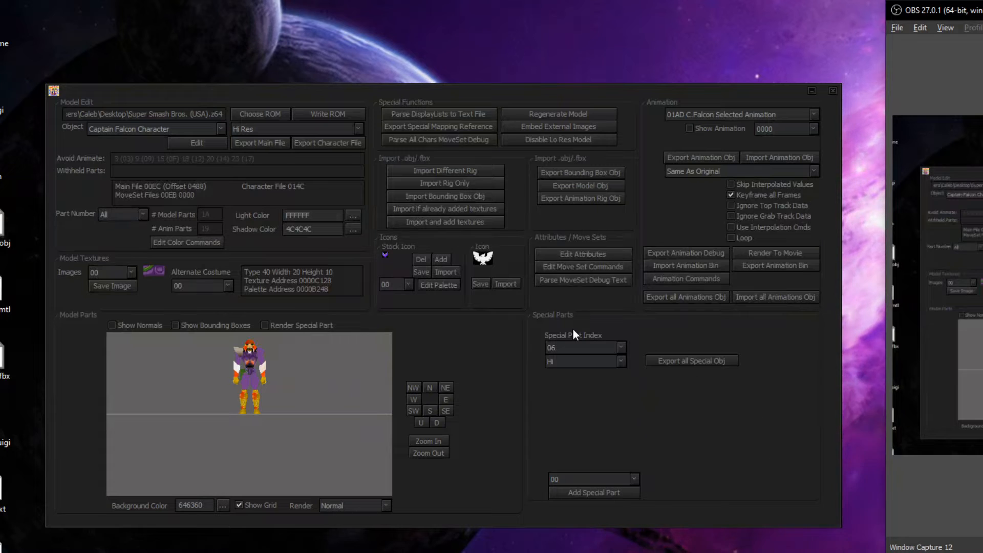
In the Smash Bros. model editor, import and add textures for Captain Falcon using textures.txt from the waluigi folder
left_click(465, 223)
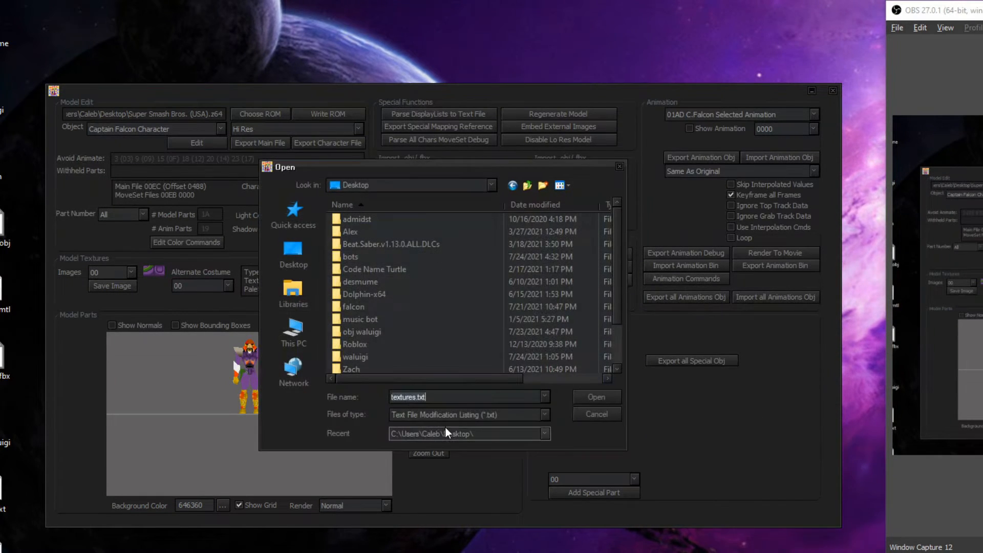
scroll(373, 348, "down", 2)
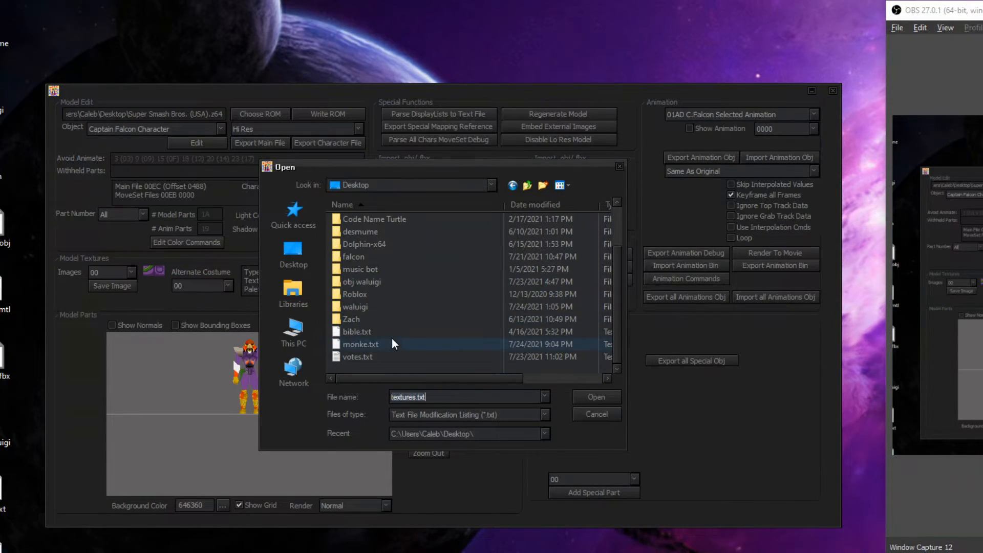
double_click(358, 306)
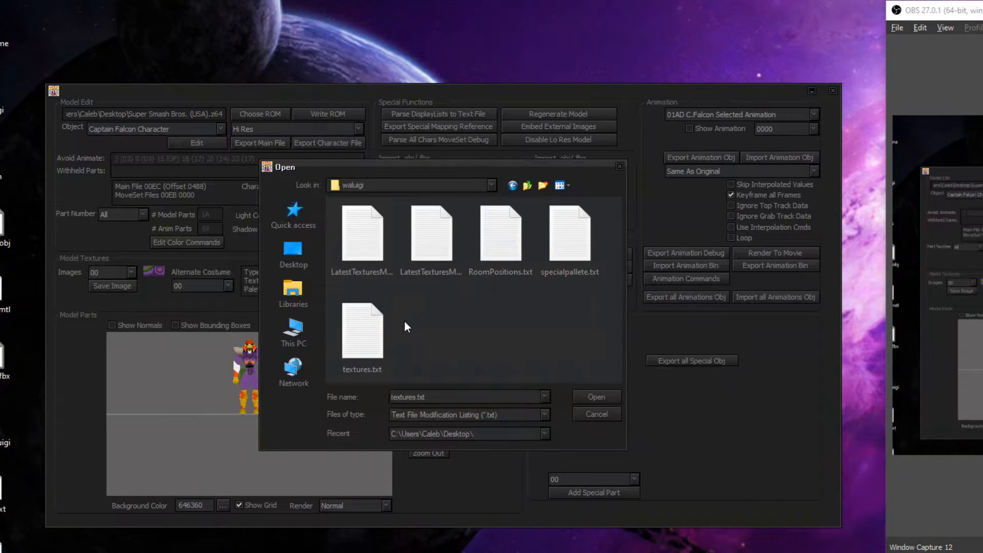
double_click(366, 353)
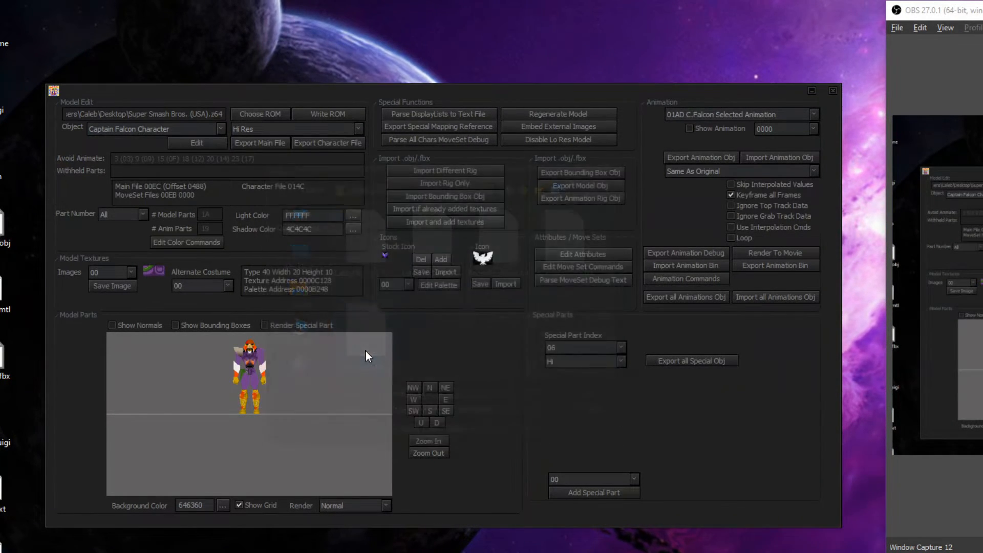
Import waluigi 14.fbx as the model with specialpallete.txt as its special texture mapping, and recalculate the normals
scroll(473, 301, "down", 3)
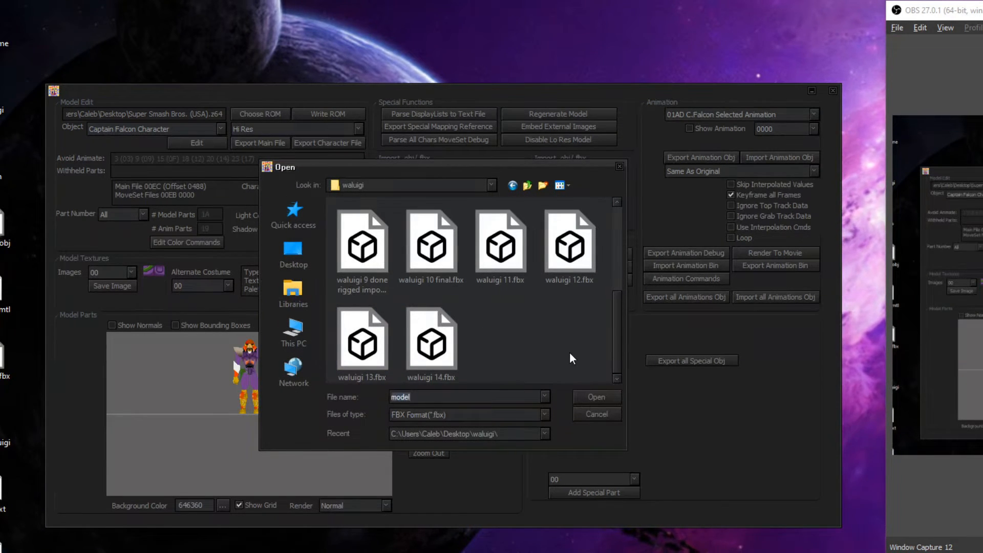
double_click(421, 355)
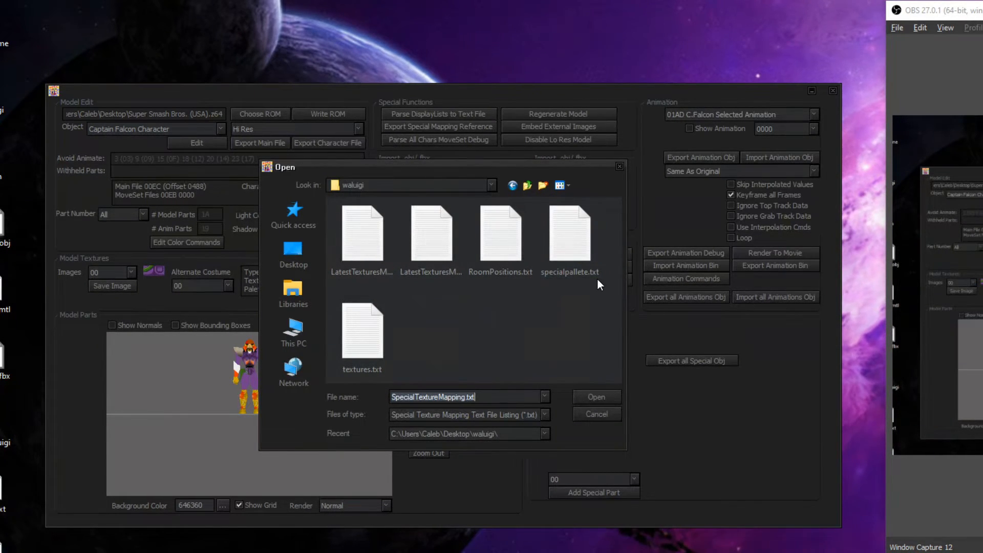
double_click(572, 262)
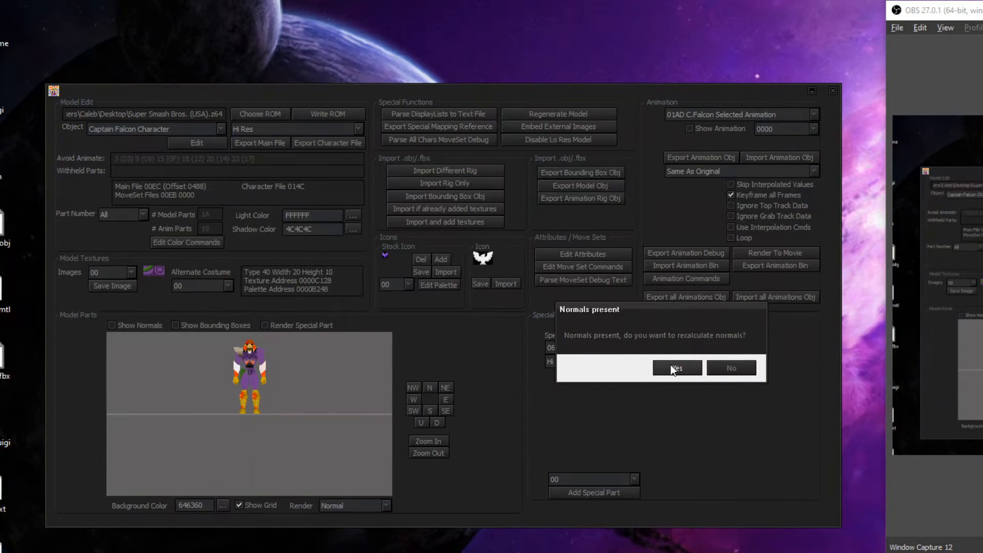
left_click(672, 365)
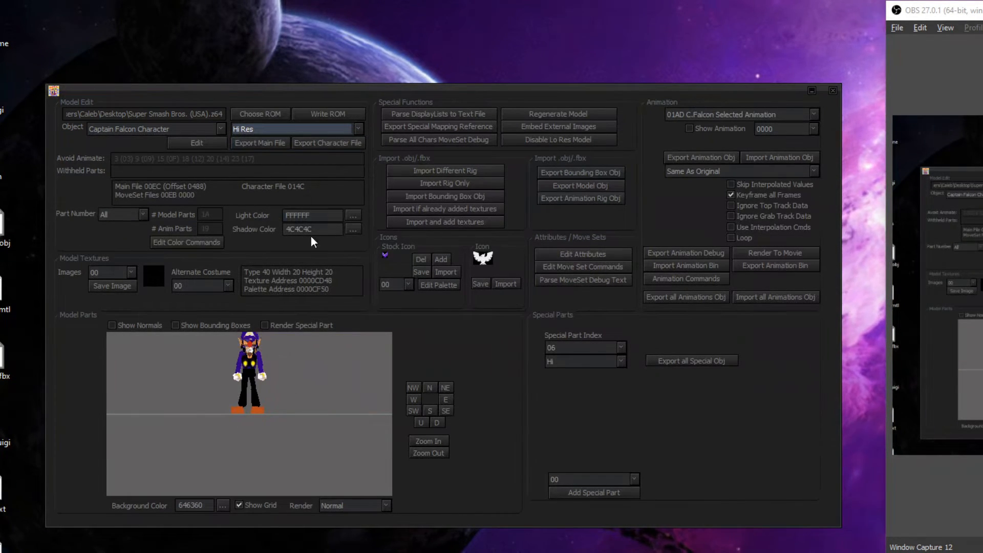
Disable the low-resolution model and begin writing the ROM with the Desktop as its save location
left_click(530, 140)
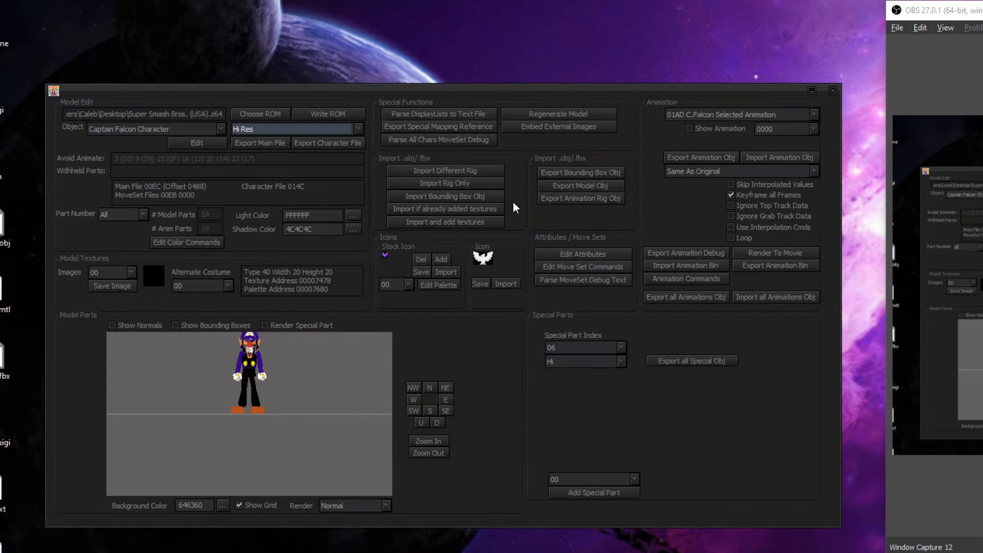
left_click(312, 114)
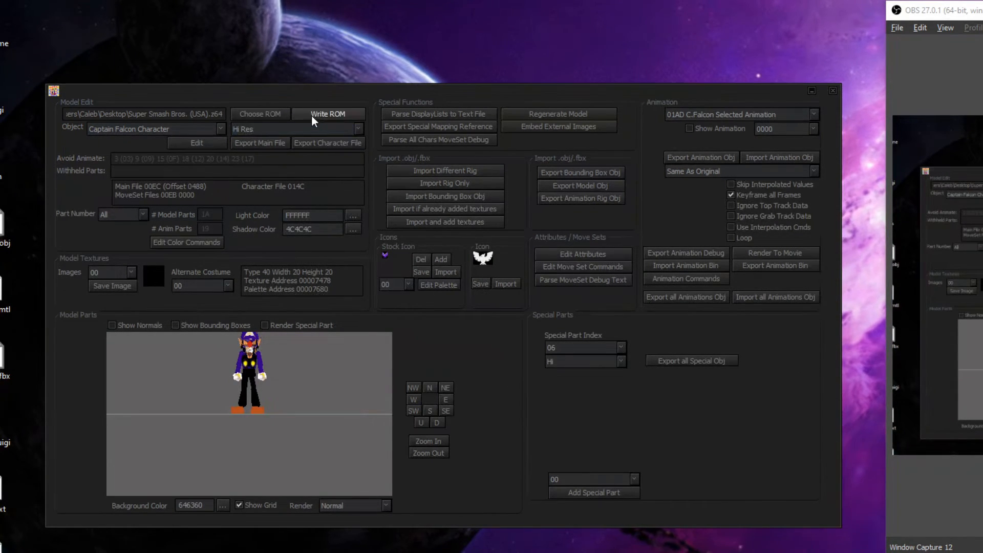
left_click(459, 396)
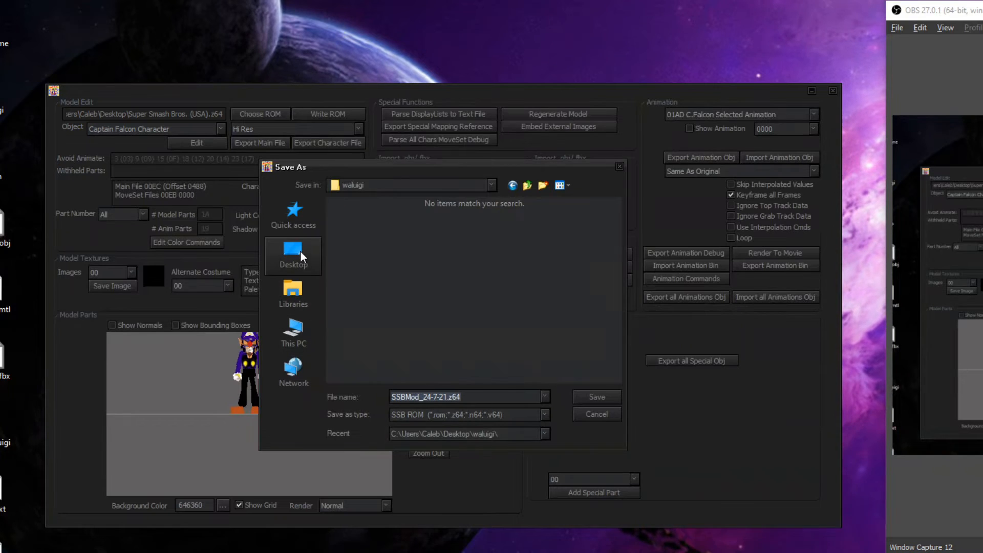
left_click(300, 250)
Save the modified ROM under the name walugiexample and close the model editor
left_click(433, 397)
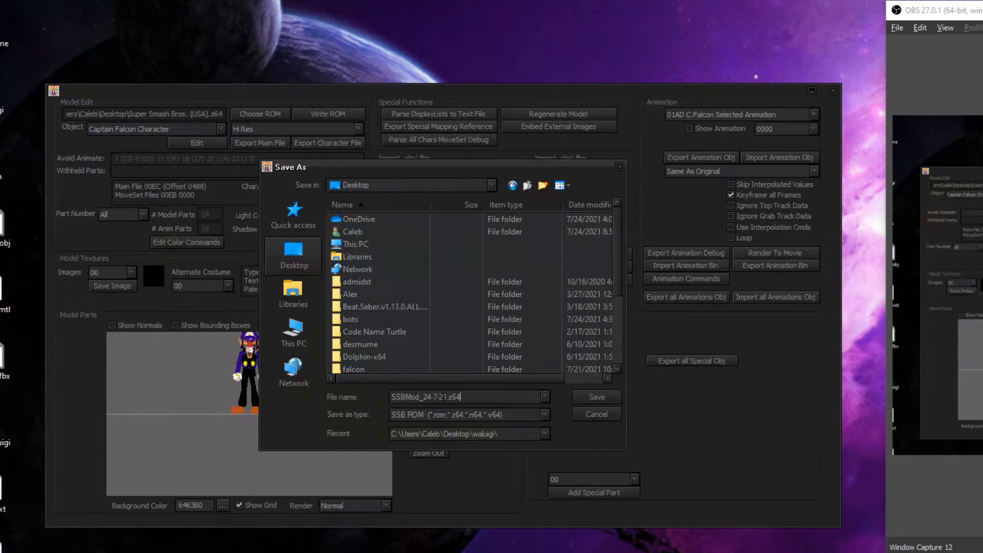
left_click(461, 399)
double_click(463, 397)
left_click(465, 398)
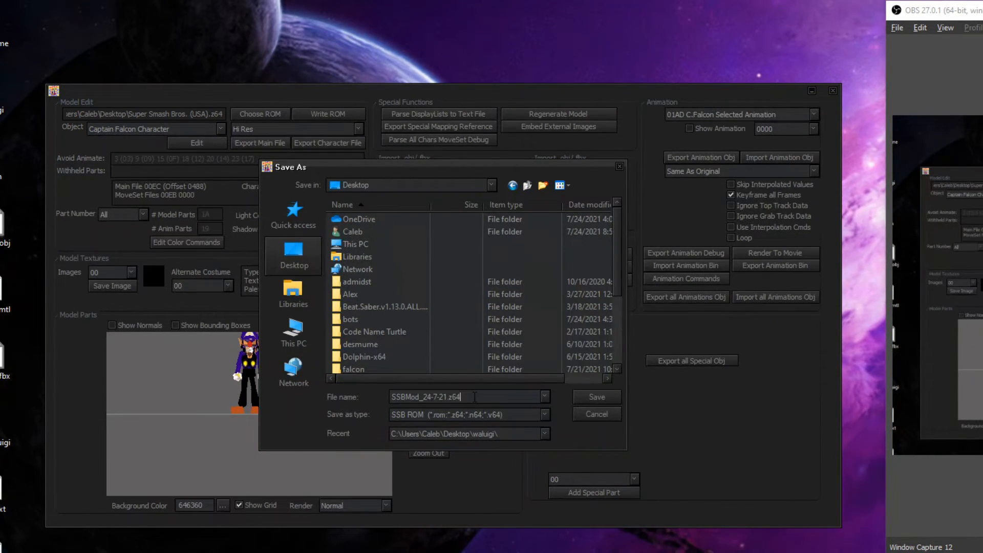
left_click_drag(464, 398, 323, 392)
type("walug")
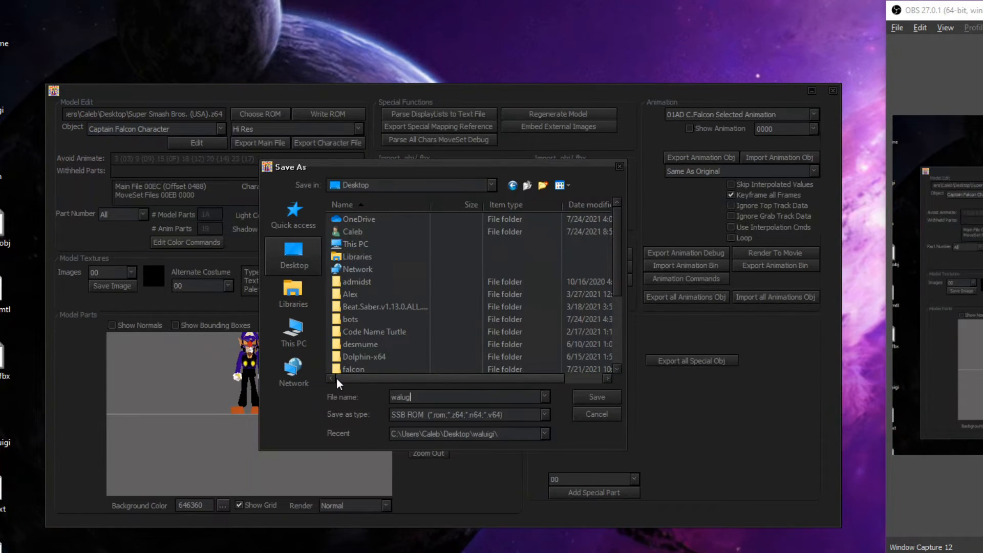
type("iexa")
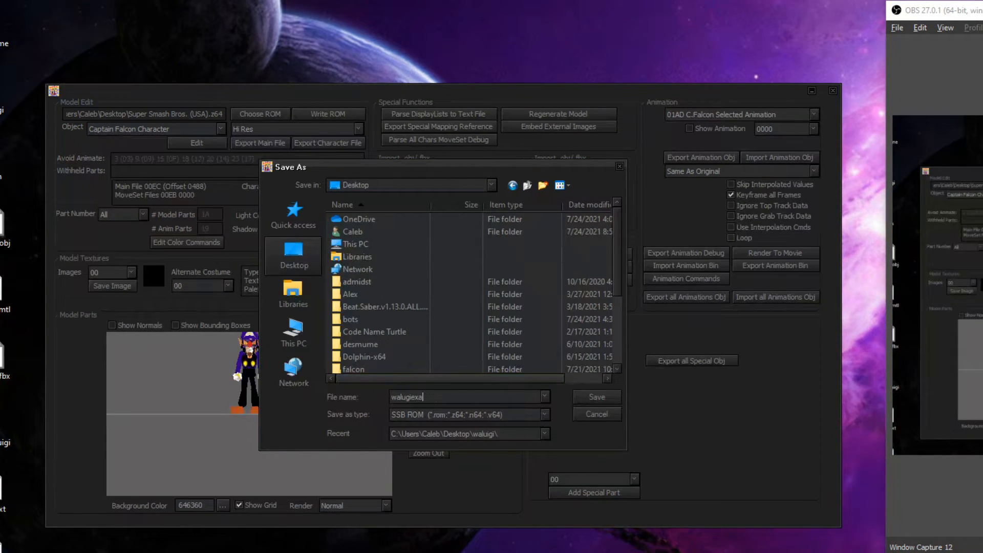
type("mp")
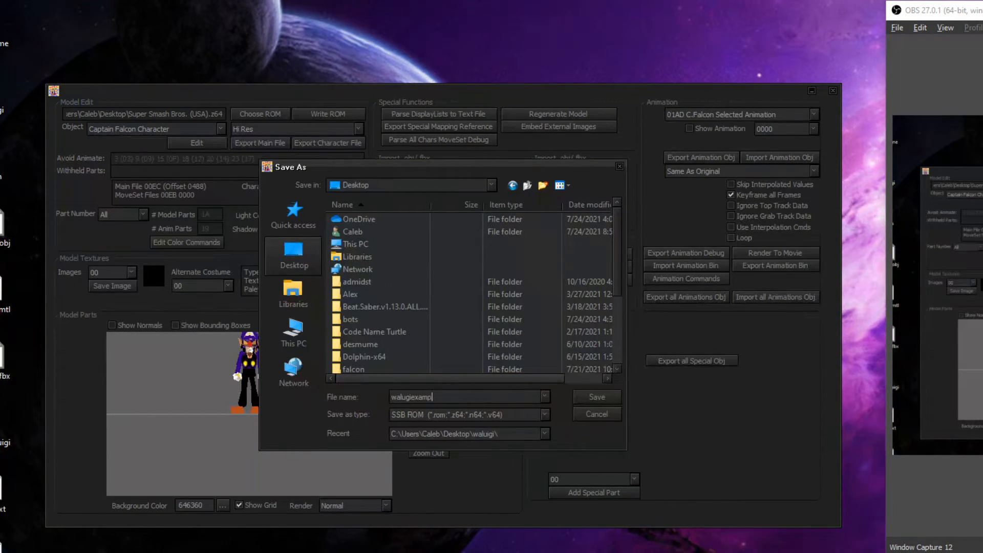
type("le")
left_click(595, 397)
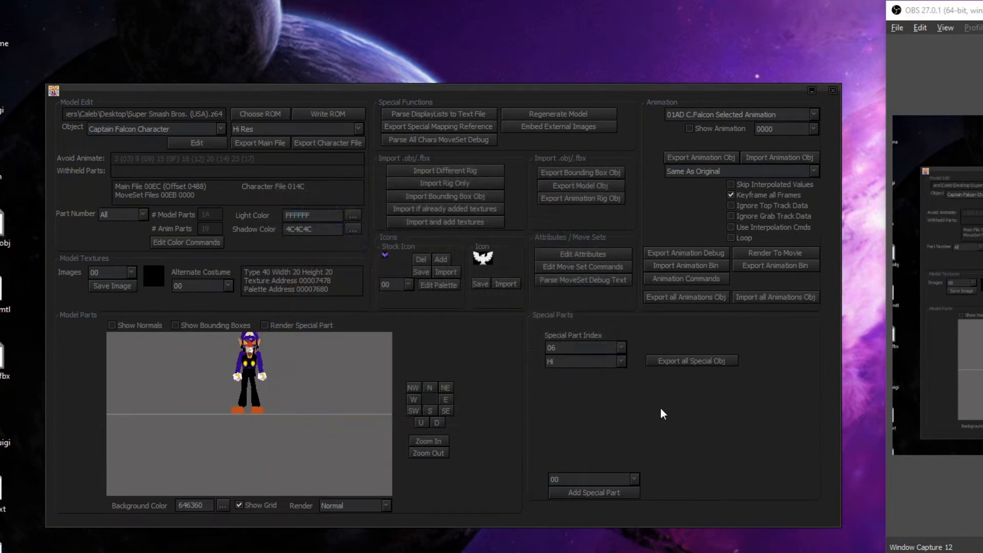
left_click(833, 90)
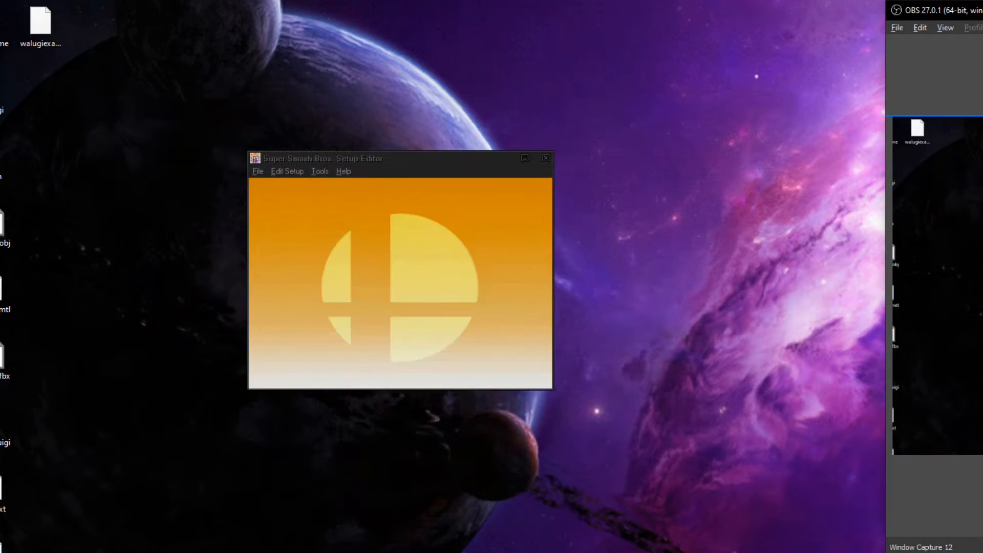
Launch Project64 1.6 and load walugiexample.z64 from the Desktop, keeping the game window fully in view
key("super")
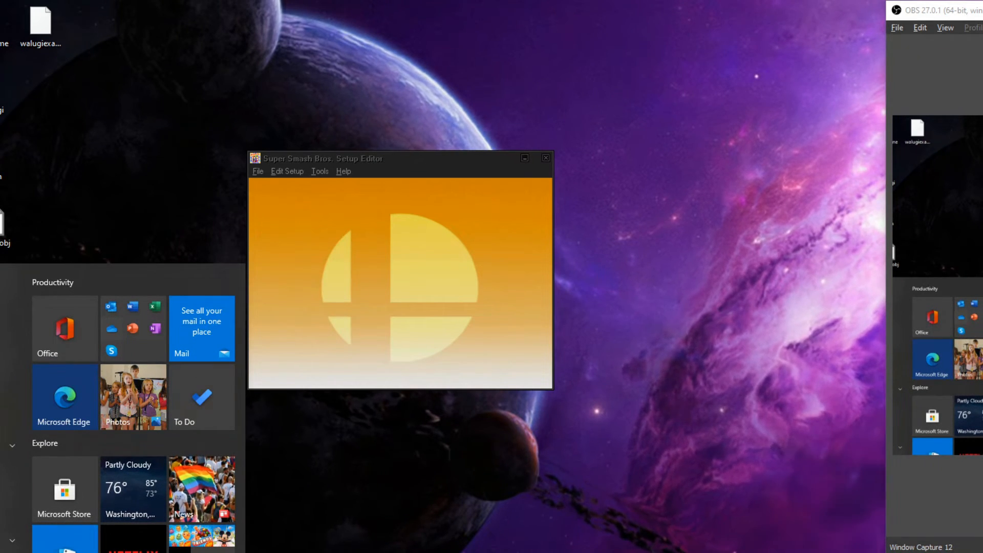
type("pro")
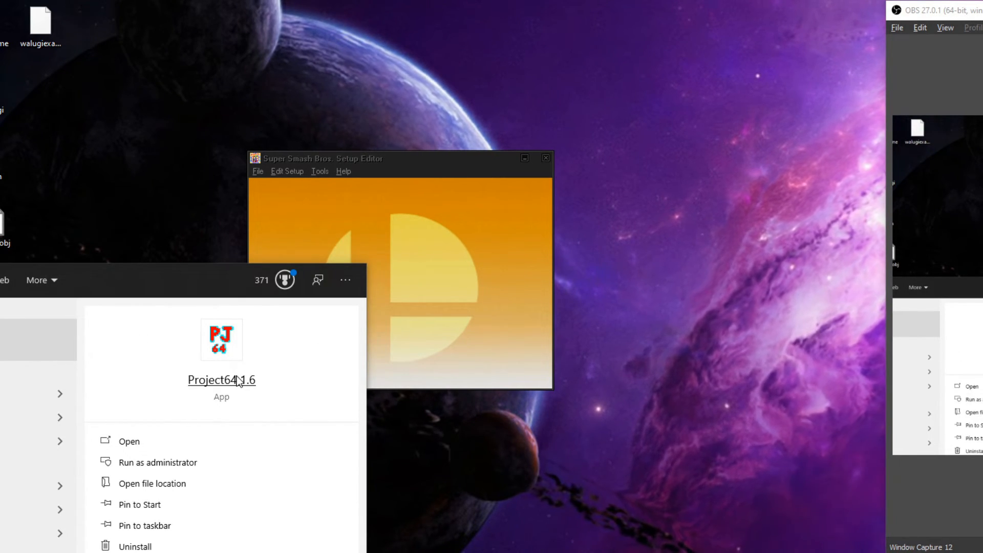
key("Return")
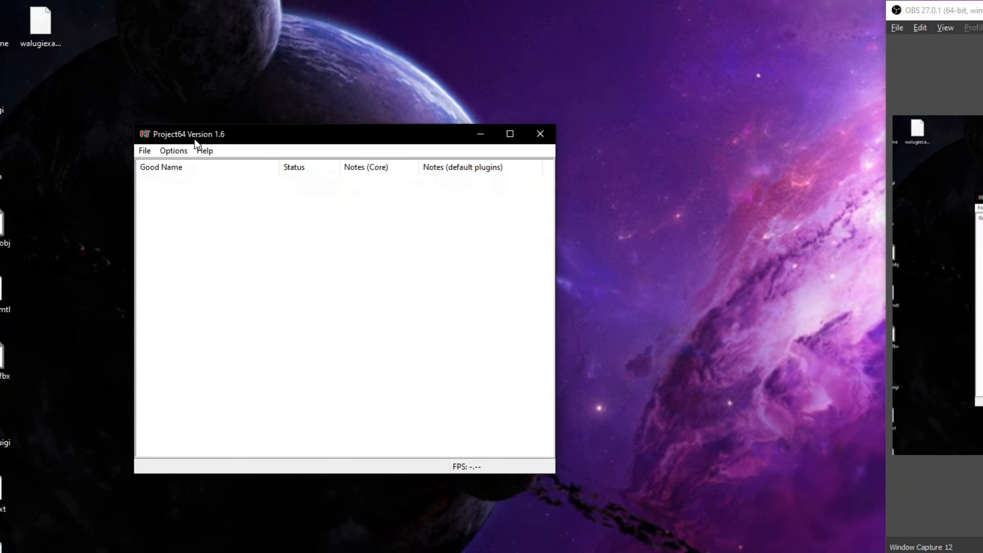
left_click(160, 150)
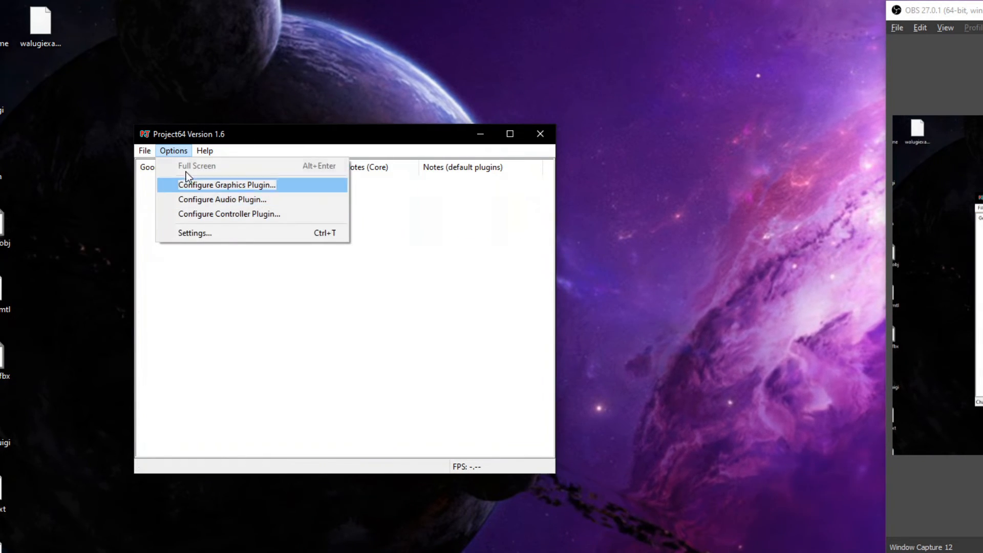
left_click(156, 168)
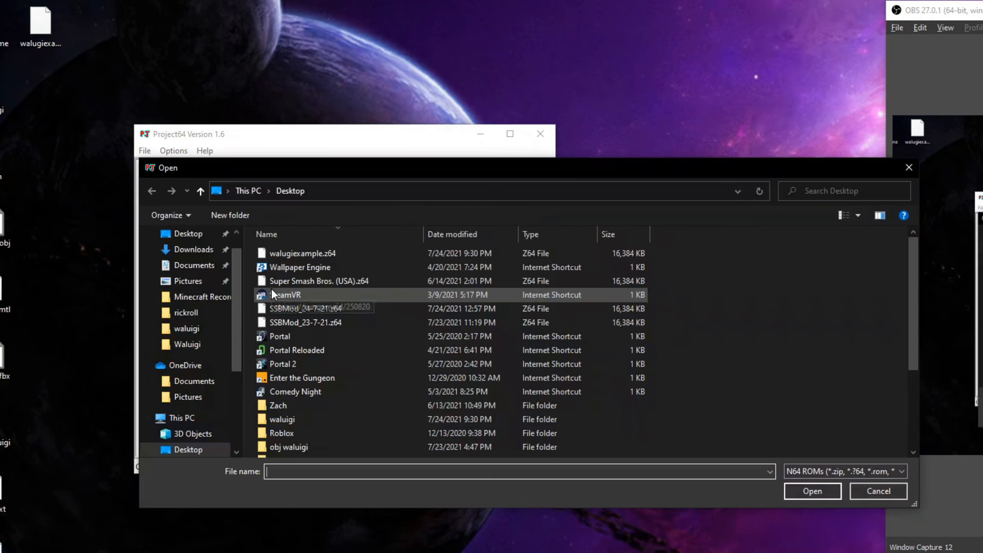
double_click(281, 252)
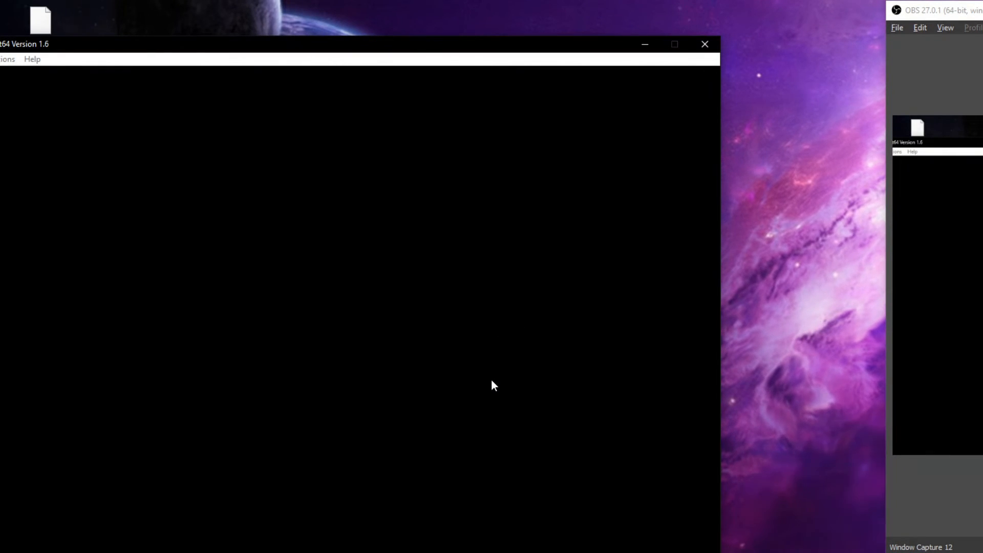
left_click_drag(323, 51, 410, 11)
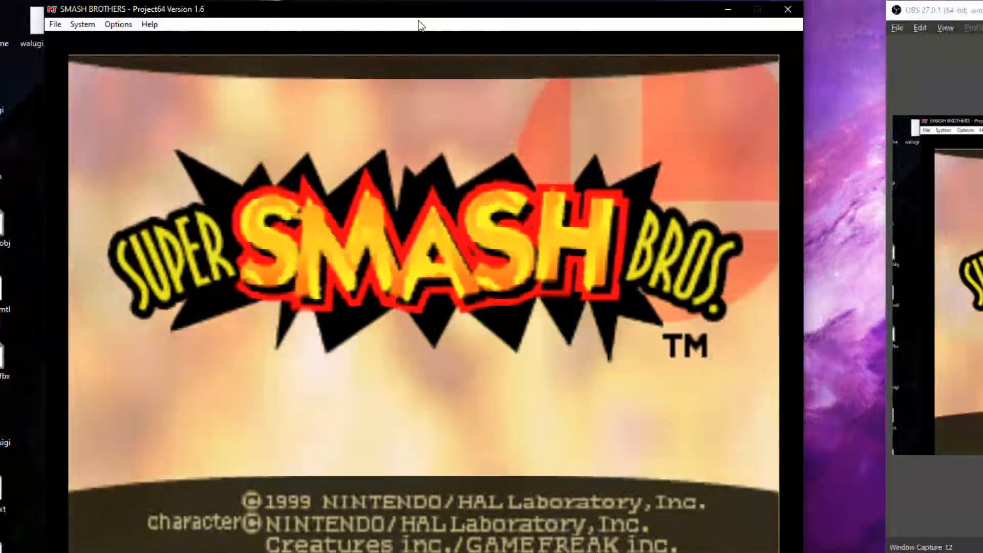
Go from the title screen into VS mode and start a timed free-for-all to reach the character selection
key("Return")
key("Down")
key("Return")
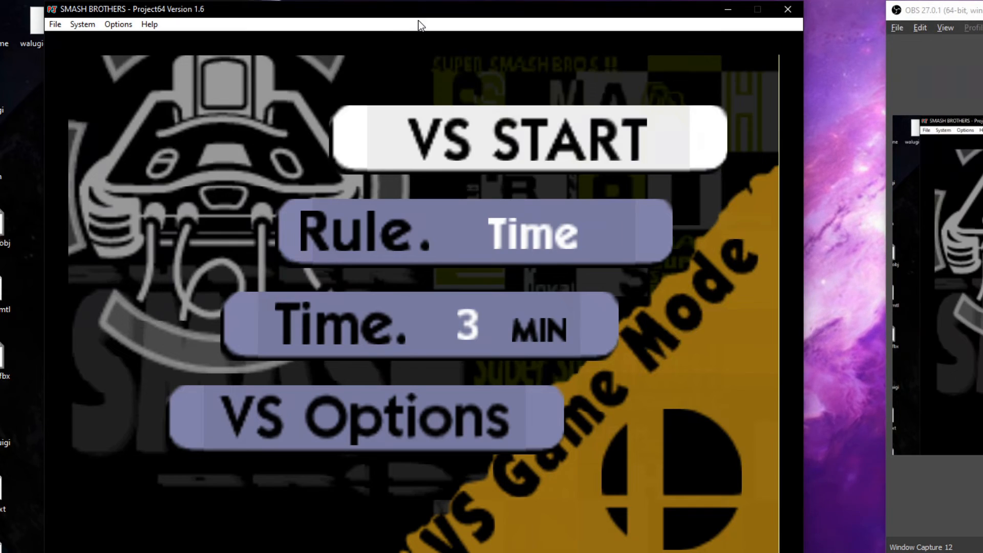
key("Return")
Choose Captain Falcon as player 1's fighter
key("Right")
key("Up")
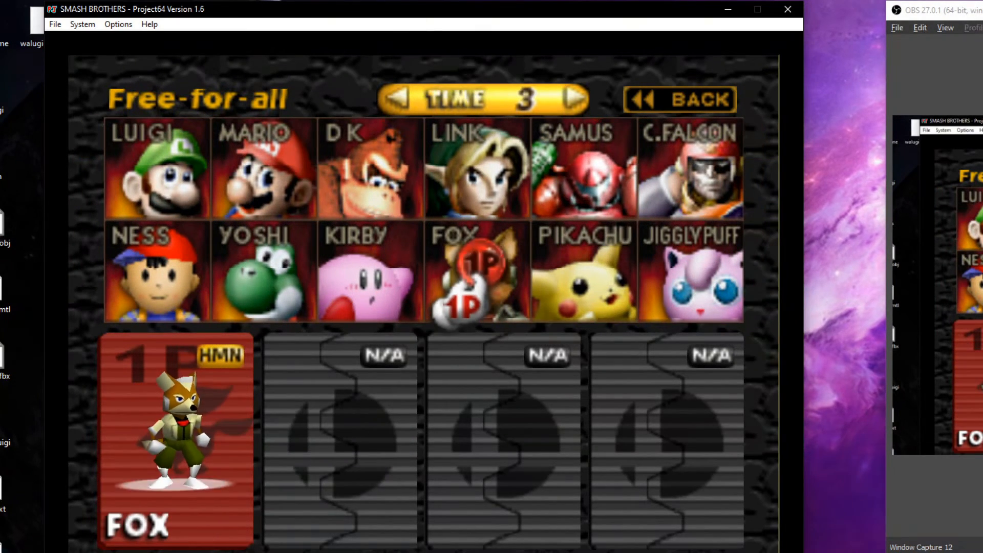
key("Right")
key("Up")
key("x")
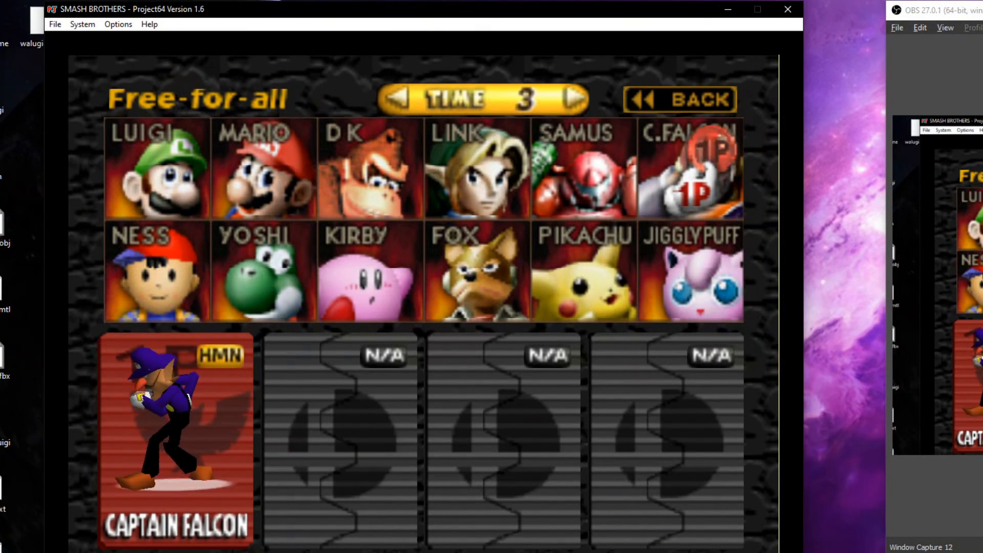
Switch the second player slot to a computer-controlled opponent
key("Down")
key("Left")
key("Left")
key("Right")
key("x")
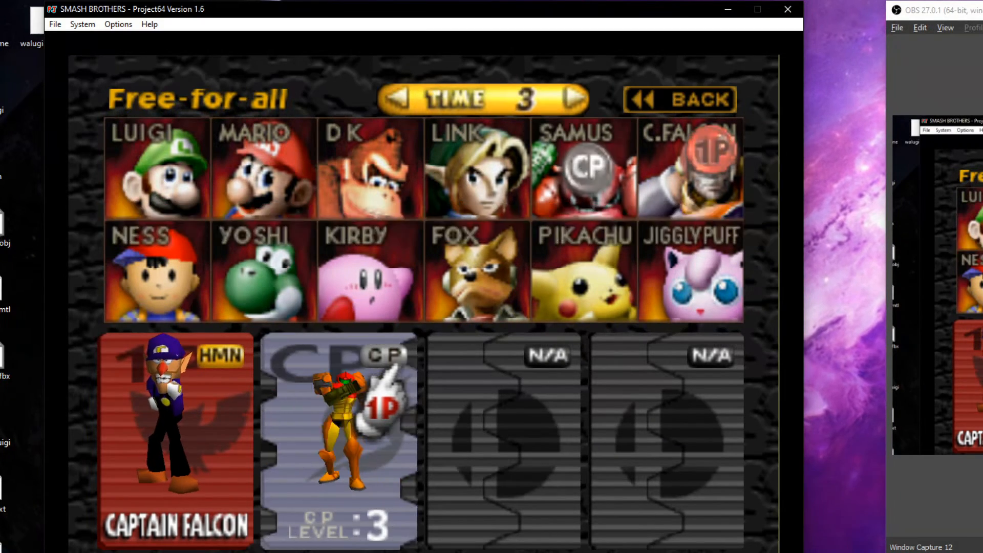
Proceed to the stage selection and start the match on Dream Land
key("Left")
key("Down")
key("Return")
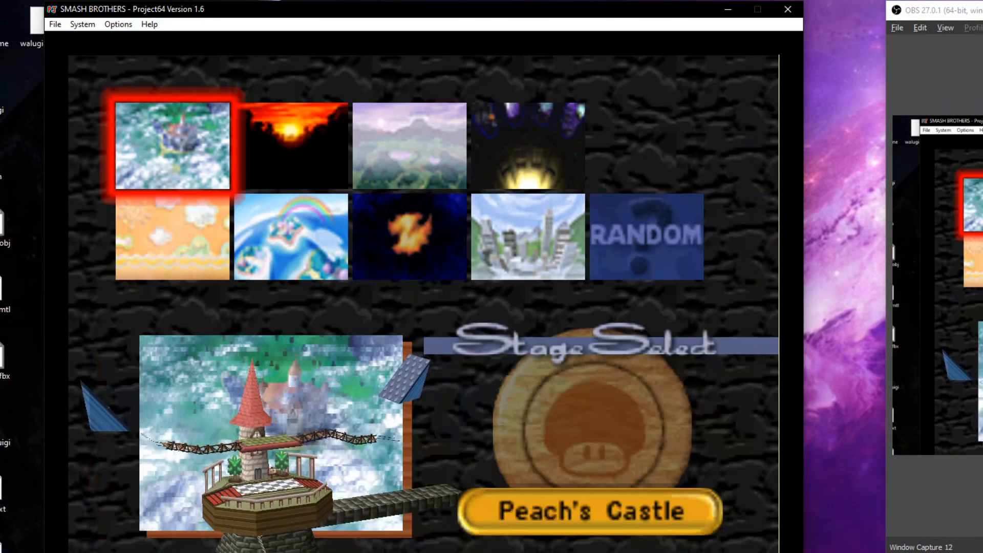
key("Down")
key("Right")
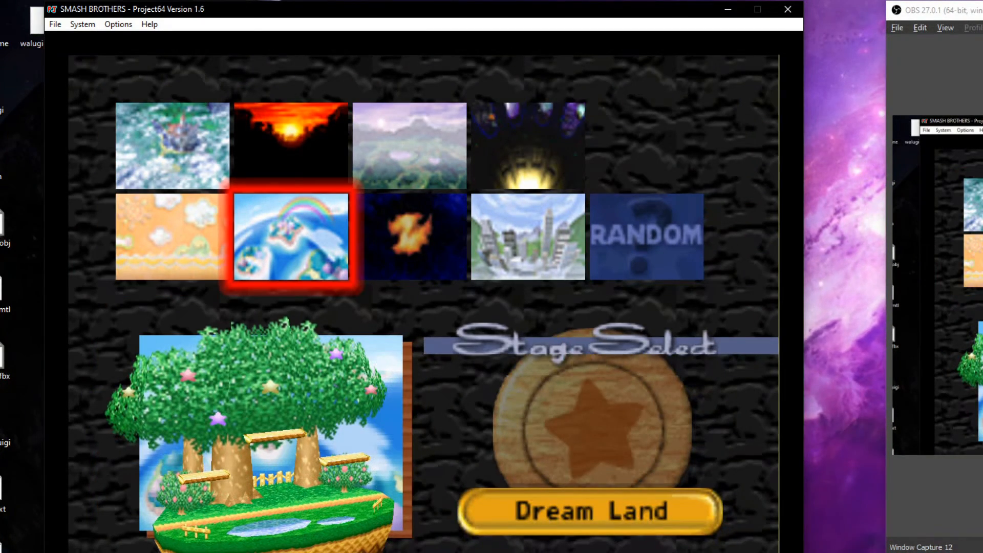
key("x")
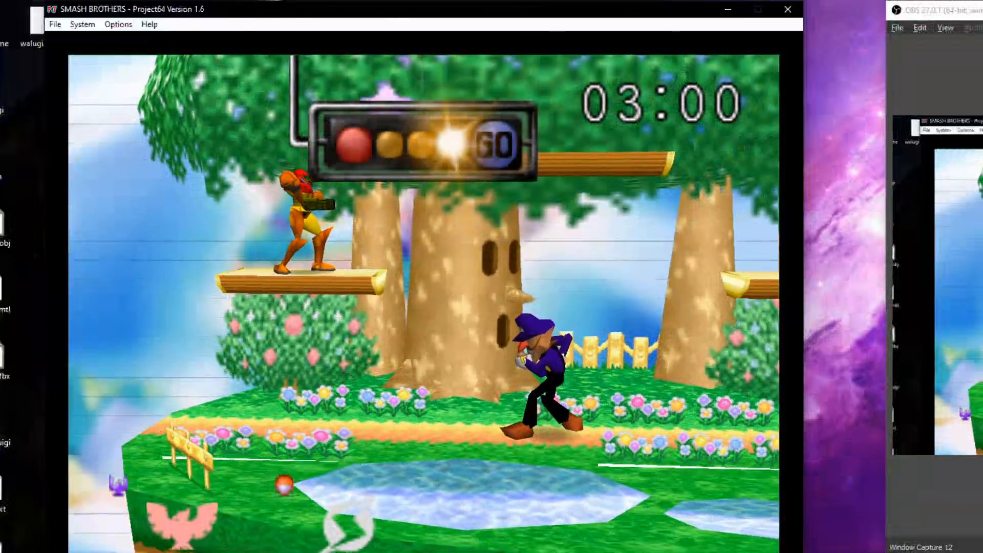
key("alt+Tab")
left_click(679, 524)
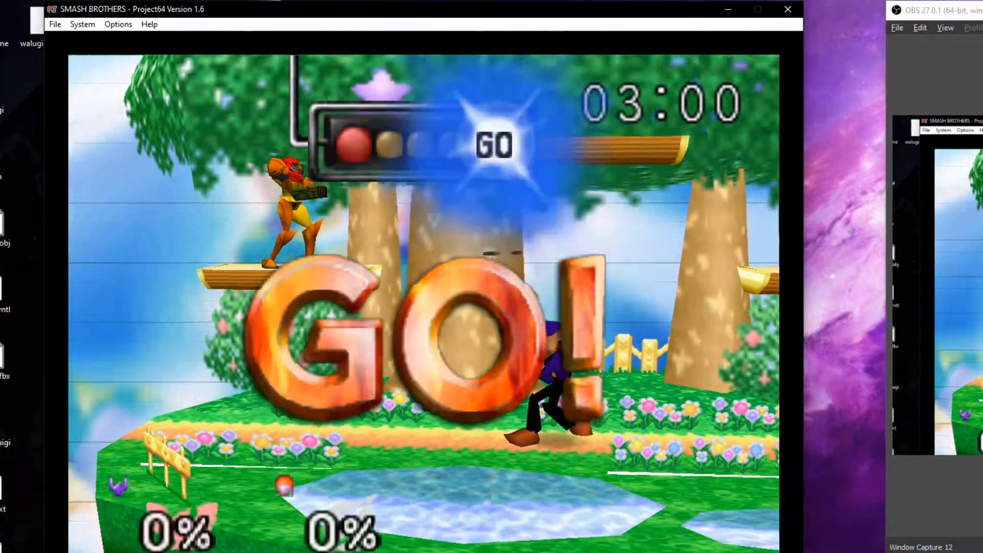